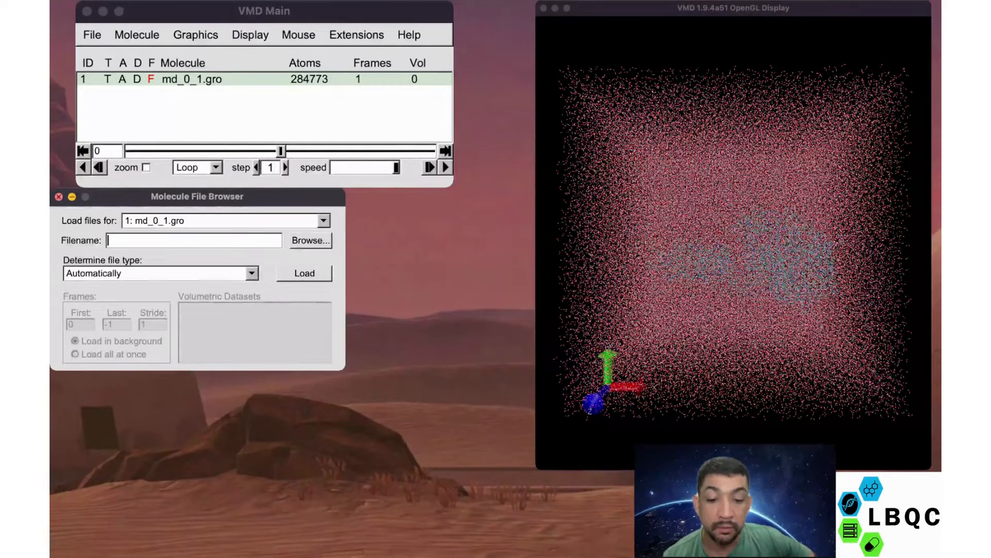
- Load the Gromacs XTC trajectory md_0_1.xtc from the Tutorial_VMD/omicron folder into the md_0_1.gro molecule
{"action": "left_click", "coordinate": [59, 197]}
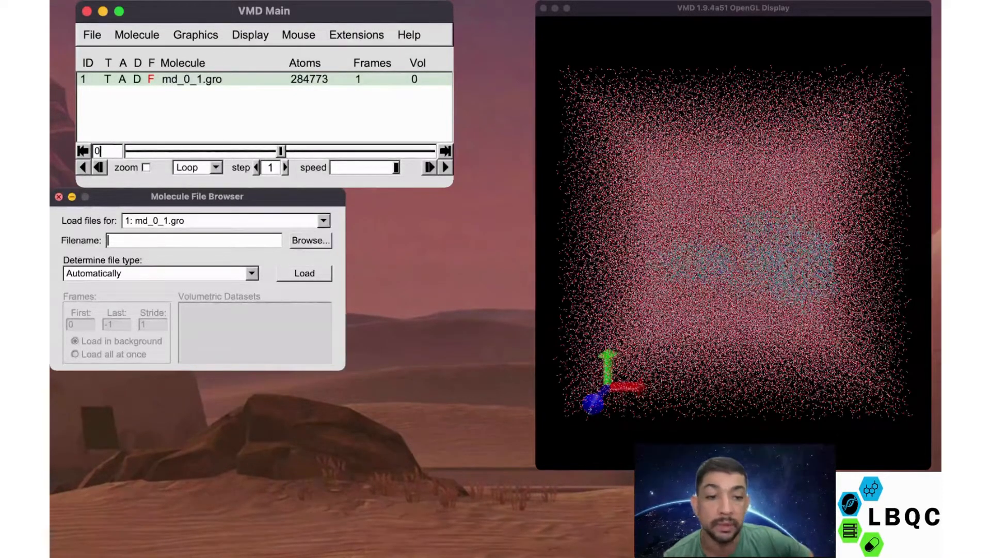
{"action": "left_click", "coordinate": [119, 196]}
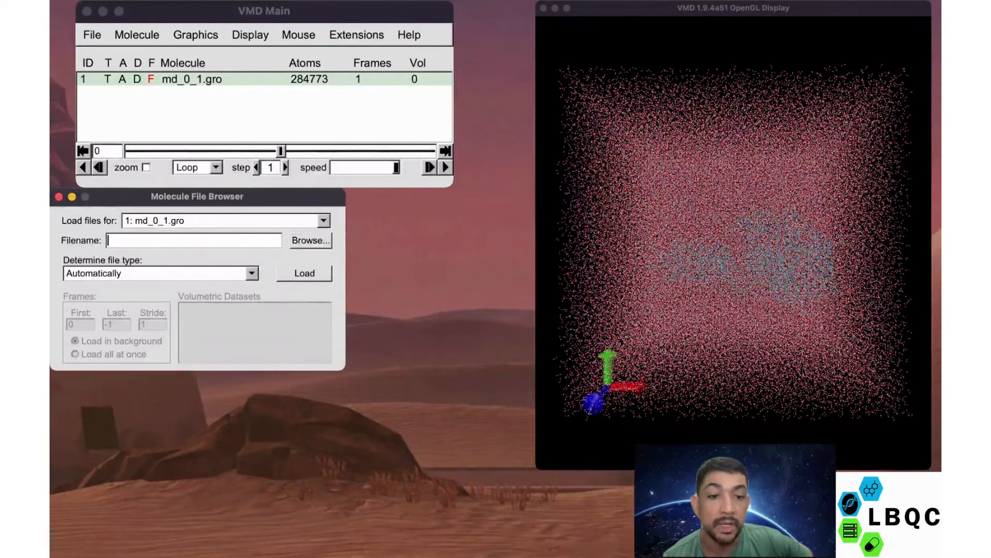
{"action": "left_click", "coordinate": [310, 240]}
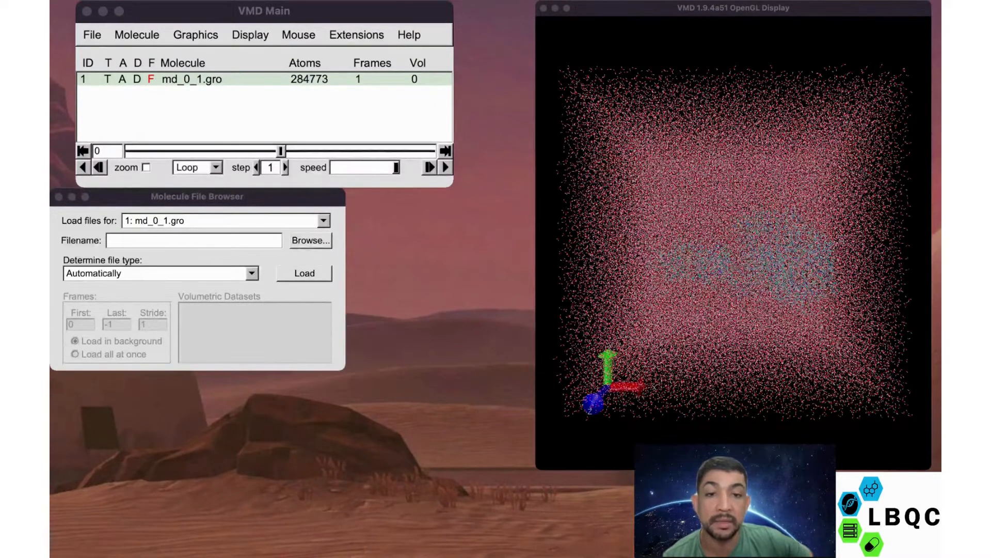
{"action": "key", "text": "Return"}
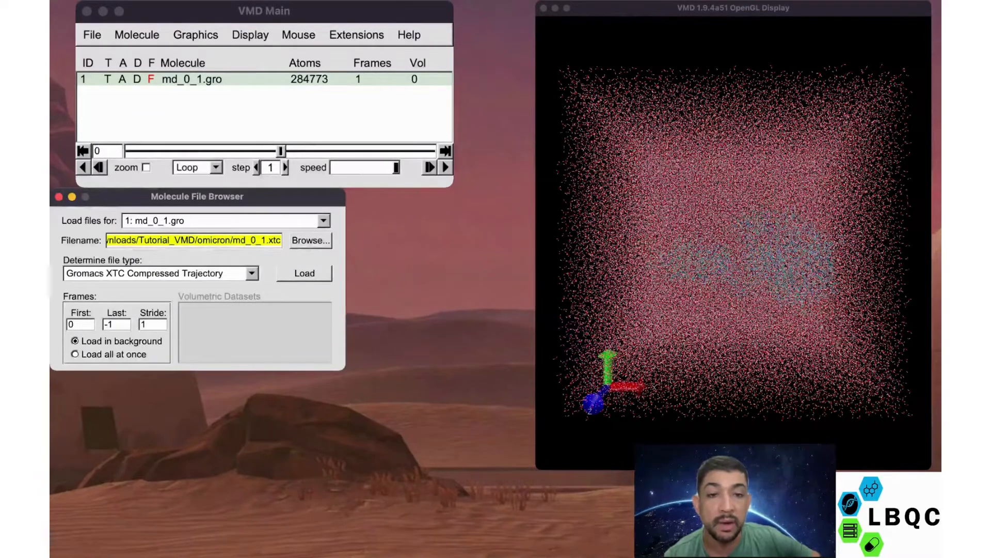
{"action": "left_click", "coordinate": [304, 273]}
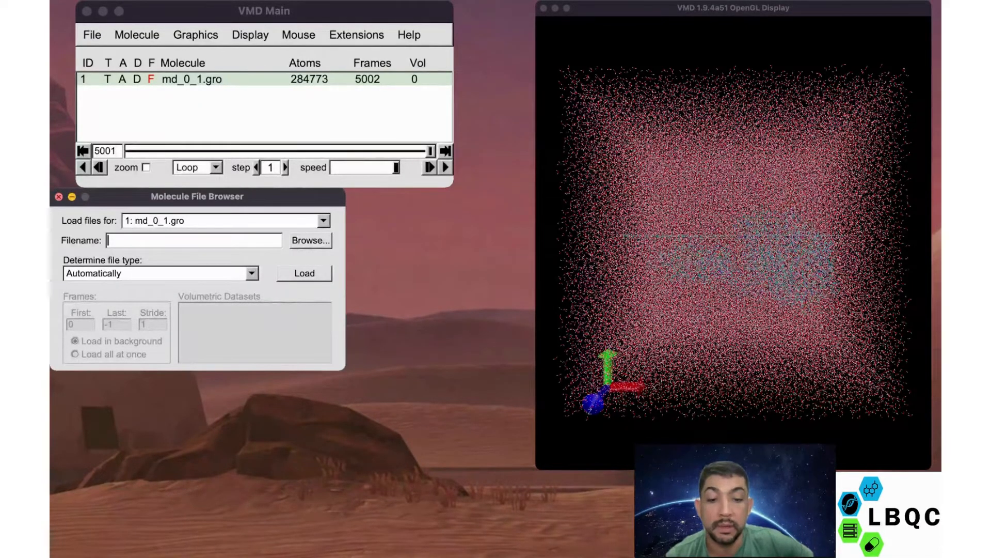
{"action": "left_click", "coordinate": [733, 242]}
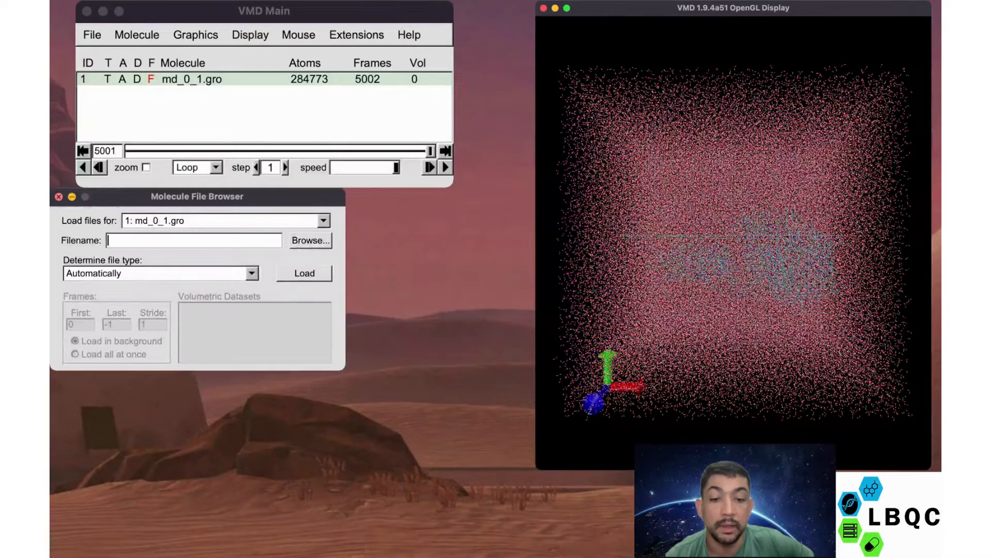
{"action": "left_click", "coordinate": [117, 151]}
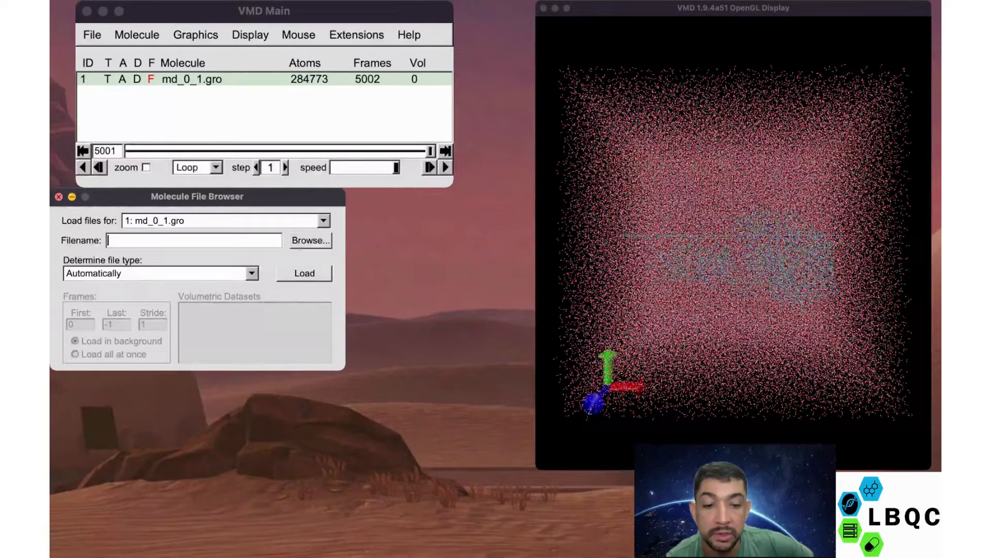
{"action": "left_click", "coordinate": [117, 150]}
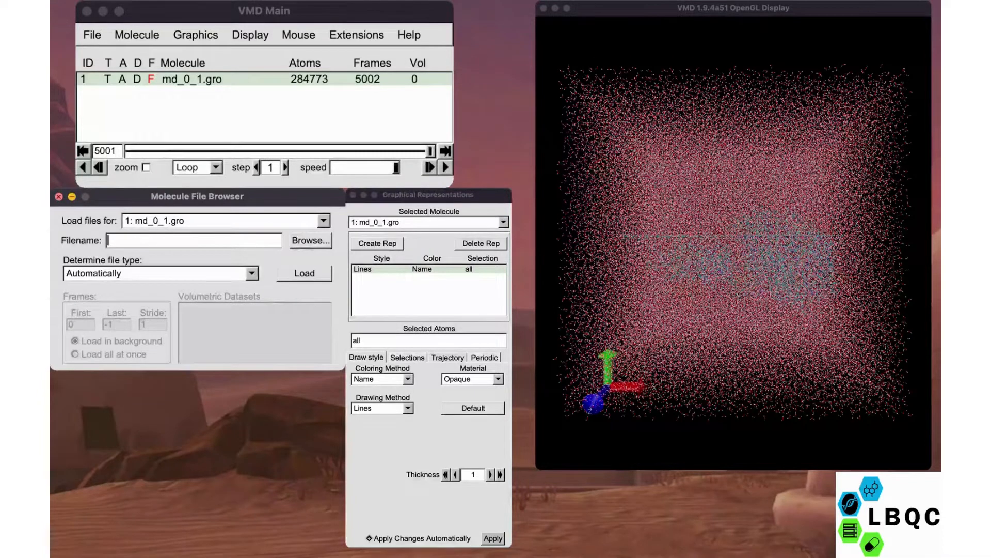
- Restrict the Lines representation of md_0_1.gro to the atom selection "protein"
{"action": "left_click", "coordinate": [361, 340]}
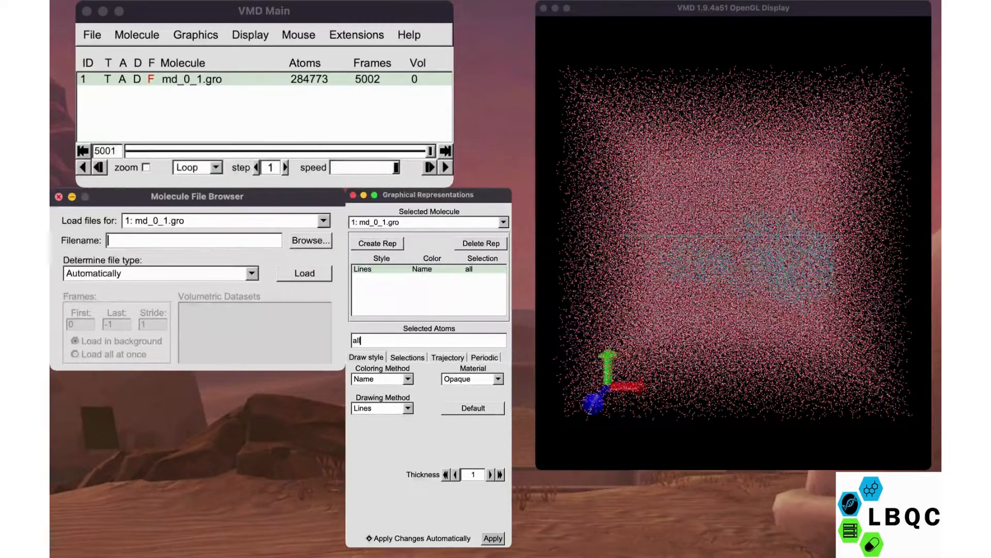
{"action": "key", "text": "BackSpace"}
{"action": "key", "text": "BackSpace"}
{"action": "key", "text": "BackSpace"}
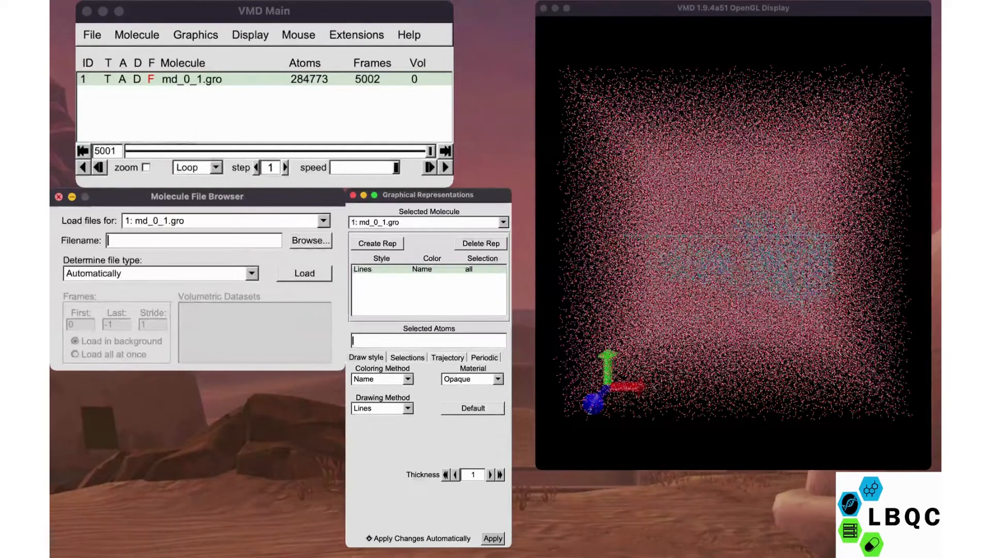
{"action": "type", "text": "protein"}
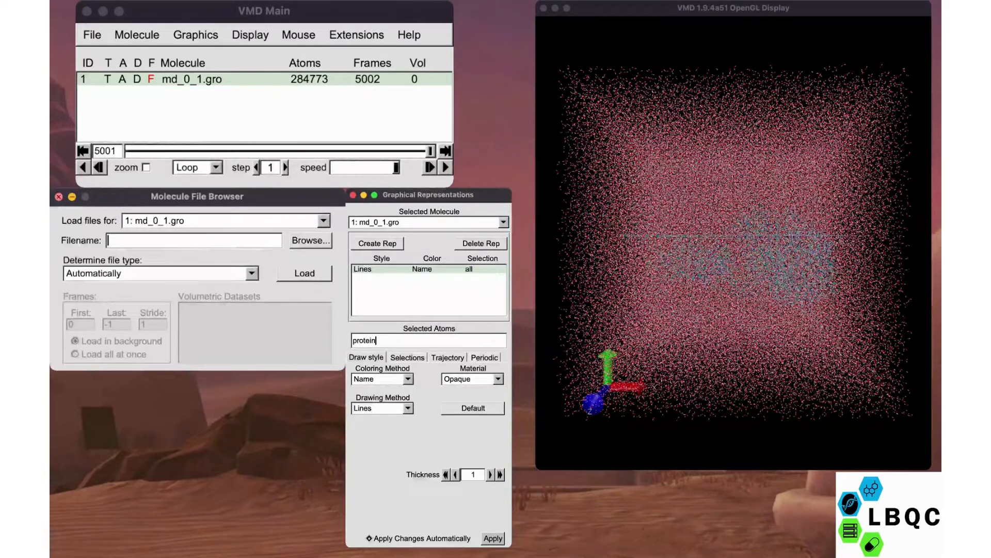
{"action": "key", "text": "Return"}
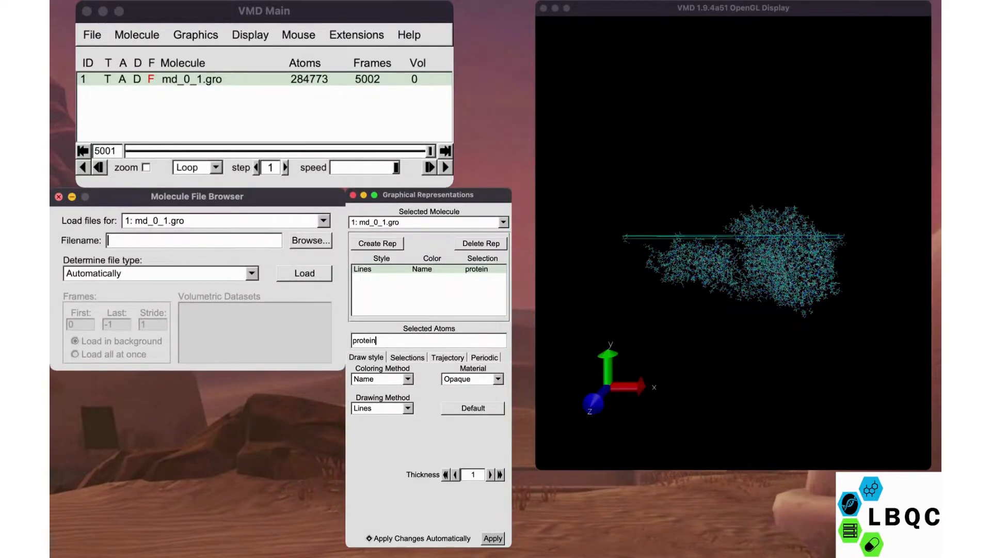
- Rotate the protein and close the Molecule File Browser and Graphical Representations windows
{"action": "left_click", "coordinate": [734, 248]}
{"action": "left_click_drag", "start_coordinate": [733, 248], "coordinate": [790, 431]}
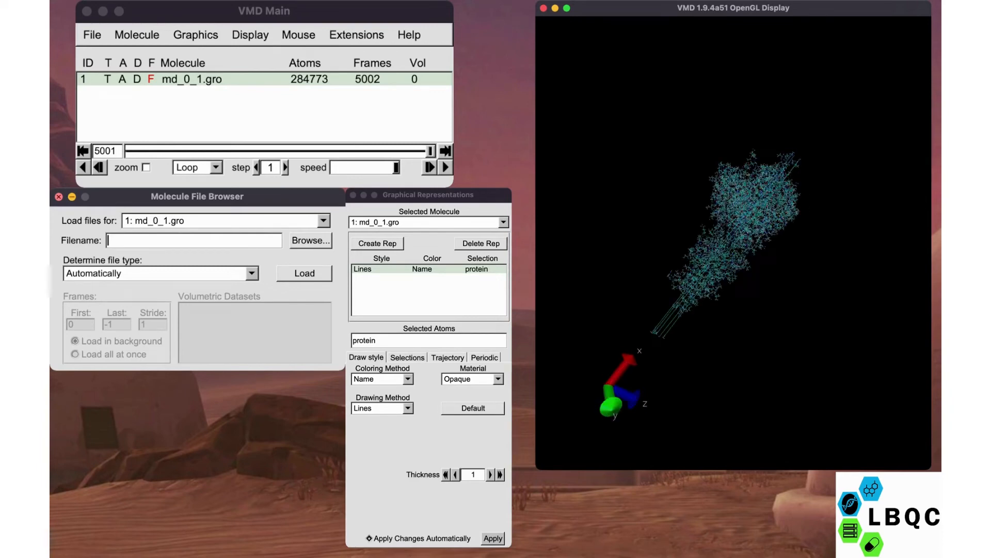
{"action": "left_click", "coordinate": [58, 196]}
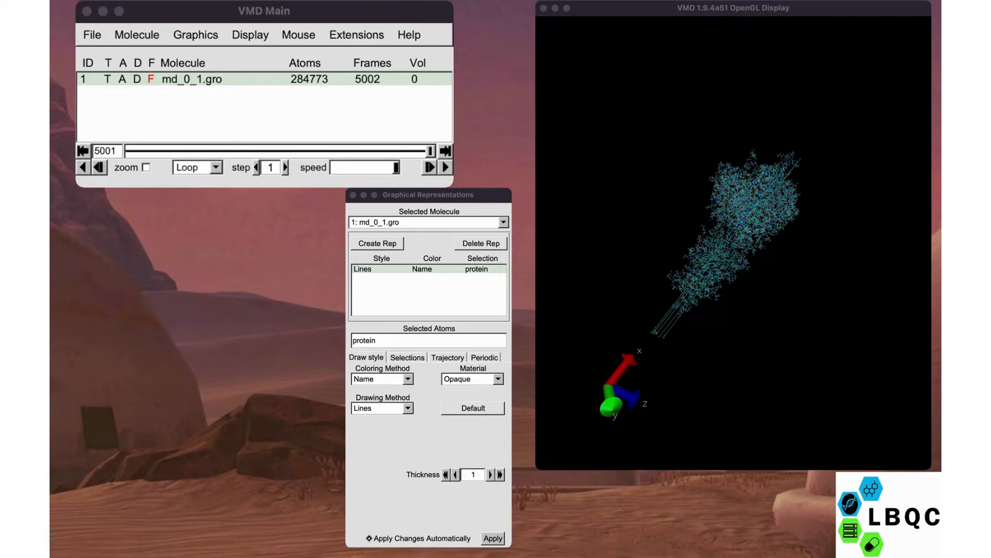
{"action": "left_click", "coordinate": [353, 195]}
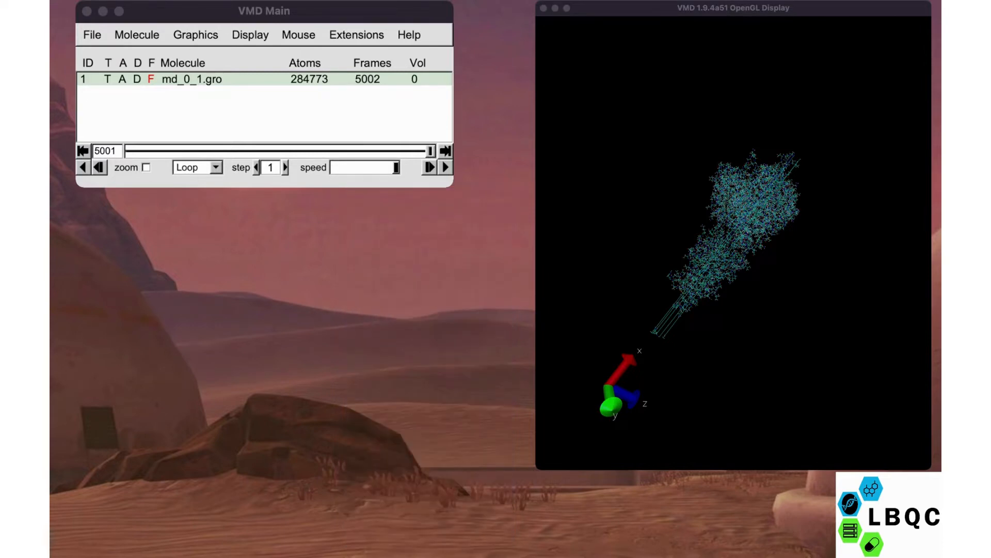
- Examine the protein's line structure from several angles and at closer range
{"action": "left_click", "coordinate": [734, 243]}
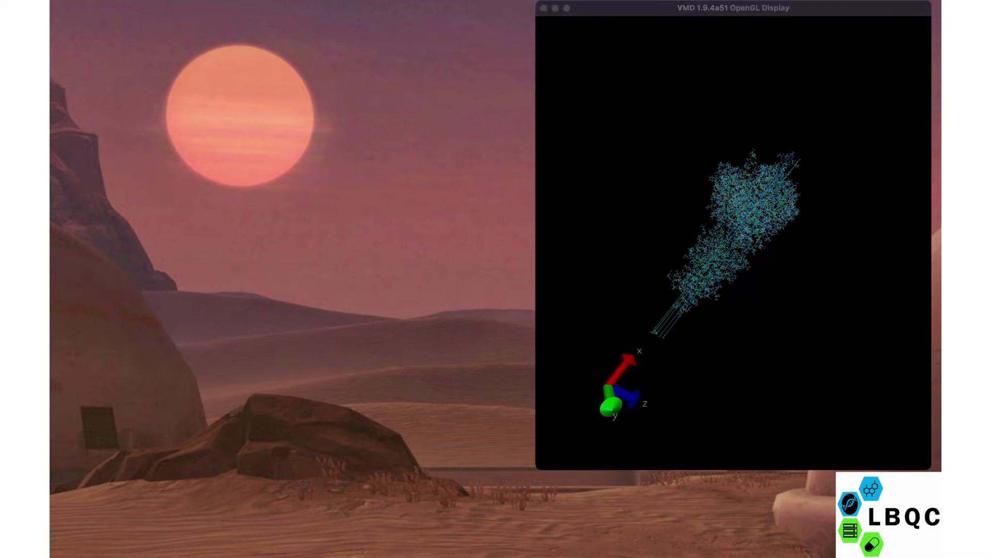
{"action": "left_click_drag", "start_coordinate": [723, 242], "coordinate": [725, 377]}
{"action": "scroll", "coordinate": [734, 289], "scroll_direction": "up", "scroll_amount": 5}
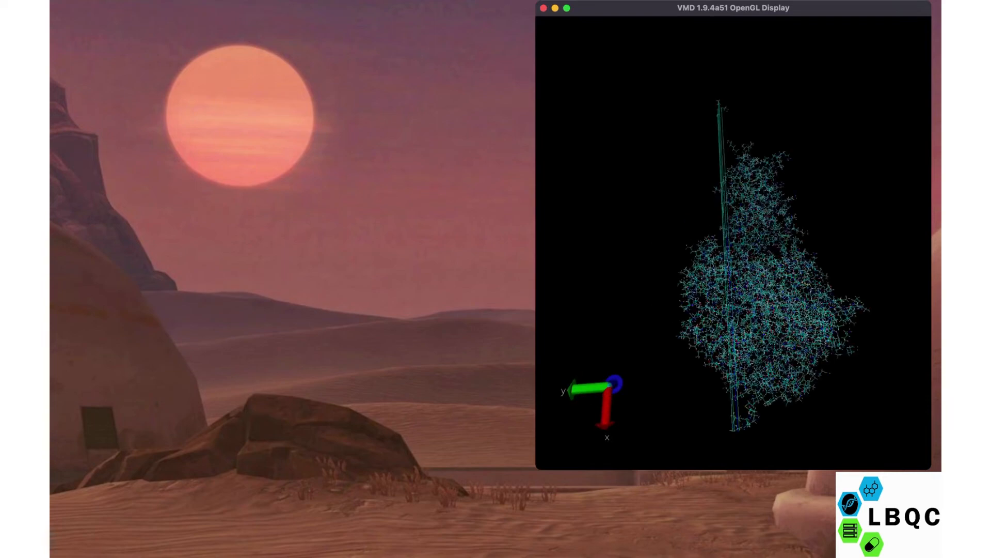
{"action": "left_click_drag", "start_coordinate": [775, 217], "coordinate": [573, 222]}
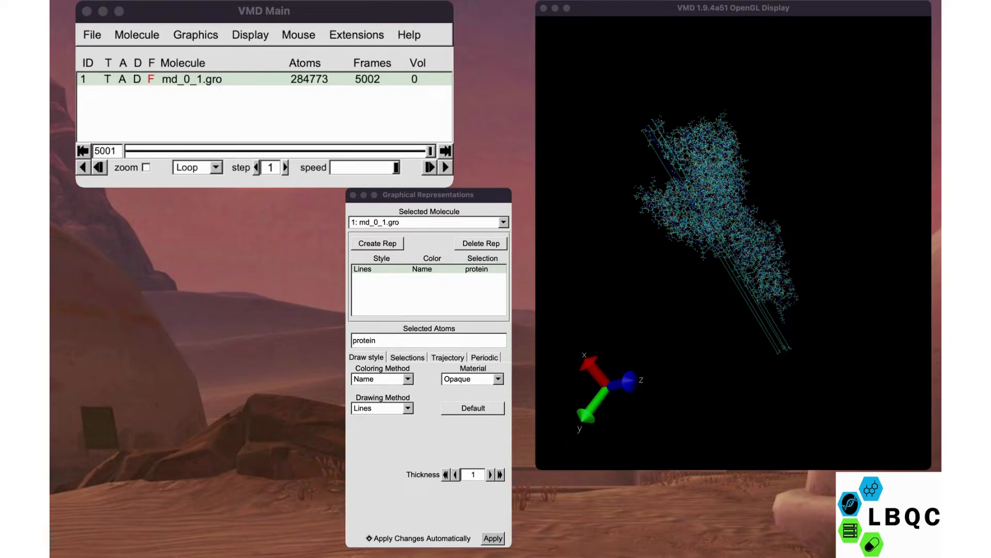
- Add a second representation of the protein using the NewCartoon drawing method
{"action": "left_click", "coordinate": [377, 340]}
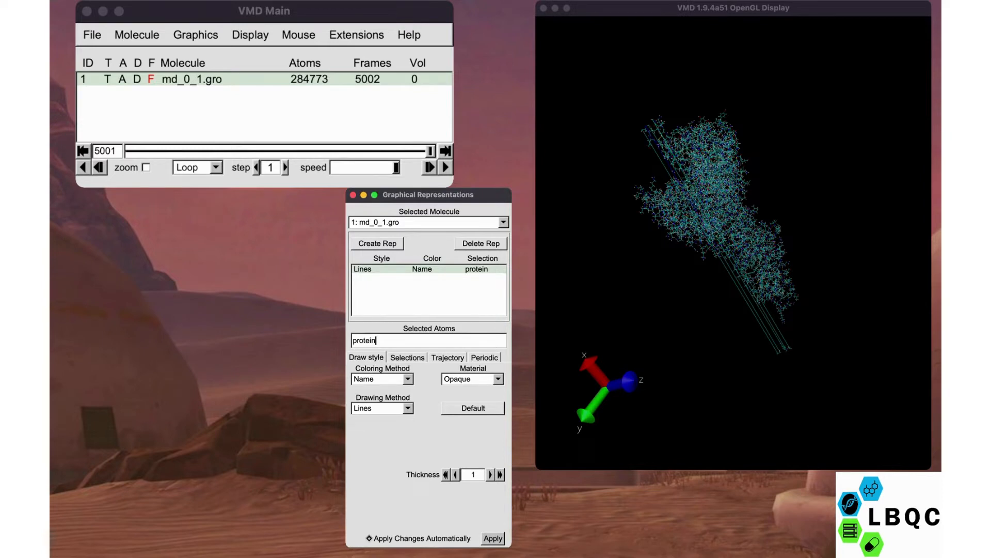
{"action": "left_click", "coordinate": [378, 244]}
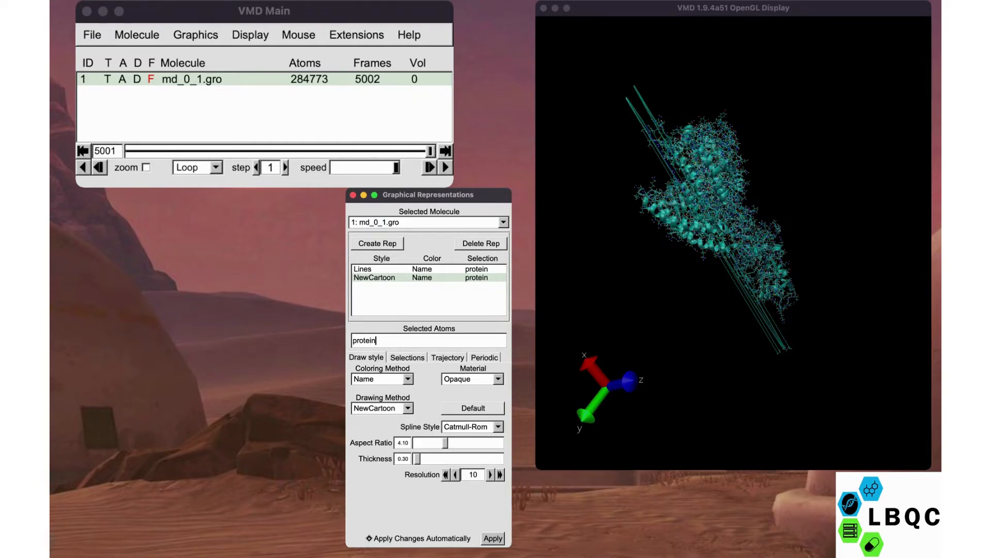
{"action": "mouse_move", "coordinate": [723, 207]}
{"action": "left_mouse_down"}
{"action": "mouse_move", "coordinate": [749, 258]}
{"action": "mouse_move", "coordinate": [697, 305]}
{"action": "mouse_move", "coordinate": [681, 222]}
{"action": "mouse_move", "coordinate": [658, 295]}
{"action": "mouse_move", "coordinate": [704, 327]}
{"action": "mouse_move", "coordinate": [710, 258]}
{"action": "mouse_move", "coordinate": [736, 235]}
{"action": "mouse_move", "coordinate": [710, 212]}
{"action": "left_mouse_up"}
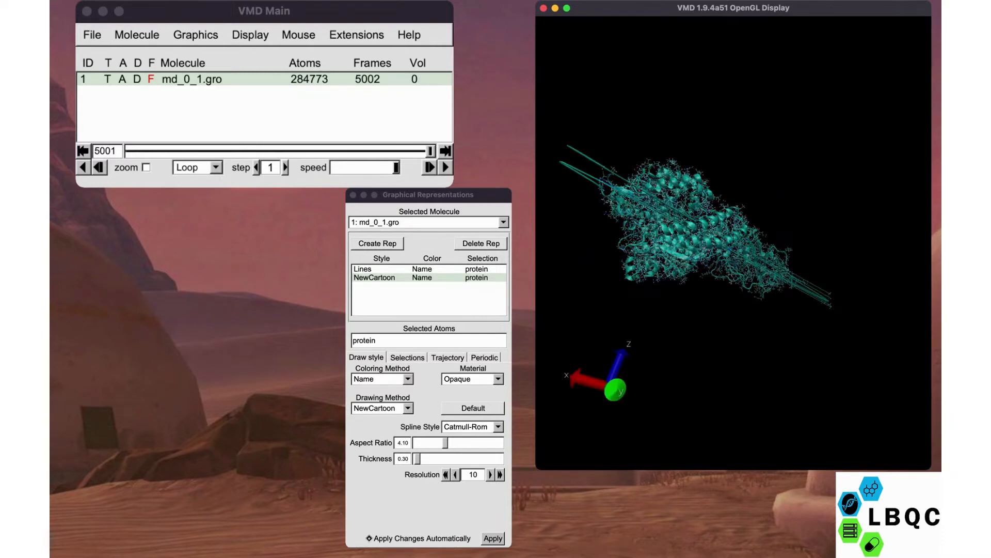
- Change the first protein representation's drawing method from Lines to NewCartoon and inspect the structure
{"action": "left_click", "coordinate": [376, 340]}
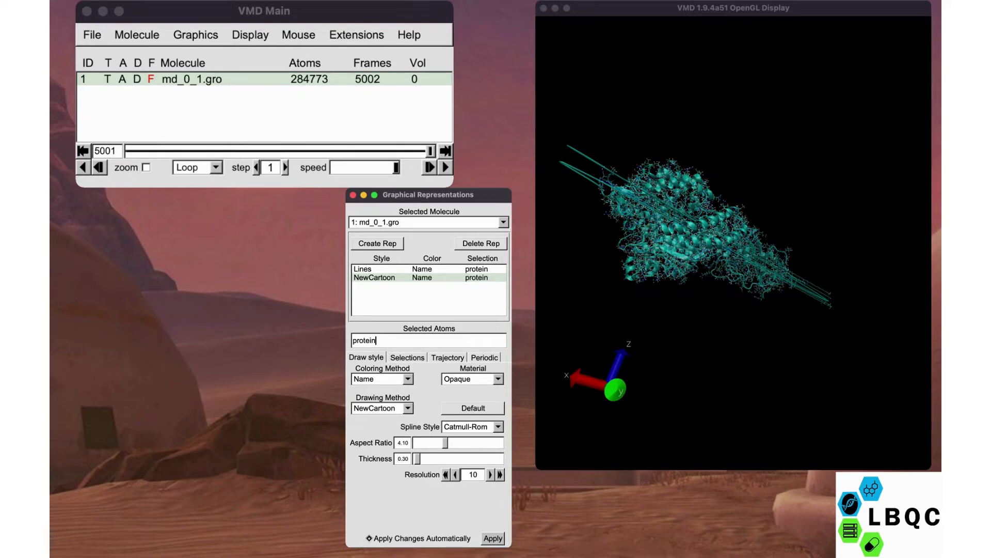
{"action": "left_click", "coordinate": [380, 269]}
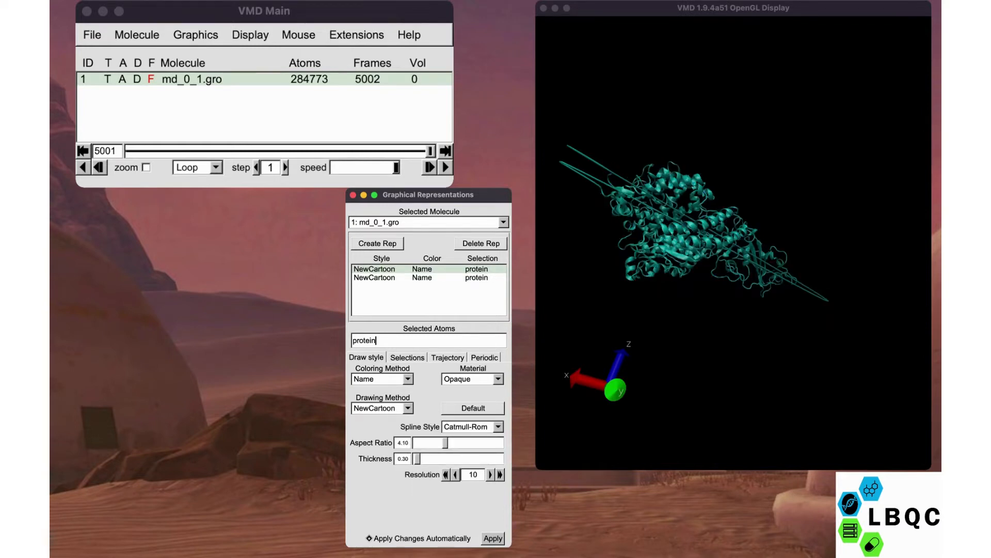
{"action": "left_click", "coordinate": [692, 233]}
{"action": "left_click_drag", "start_coordinate": [692, 232], "coordinate": [723, 242]}
{"action": "scroll", "coordinate": [692, 253], "scroll_direction": "up", "scroll_amount": 6}
{"action": "scroll", "coordinate": [722, 247], "scroll_direction": "down", "scroll_amount": 6}
- Set the first representation's atom selection to "index 1 to 3165"
{"action": "left_click", "coordinate": [395, 340]}
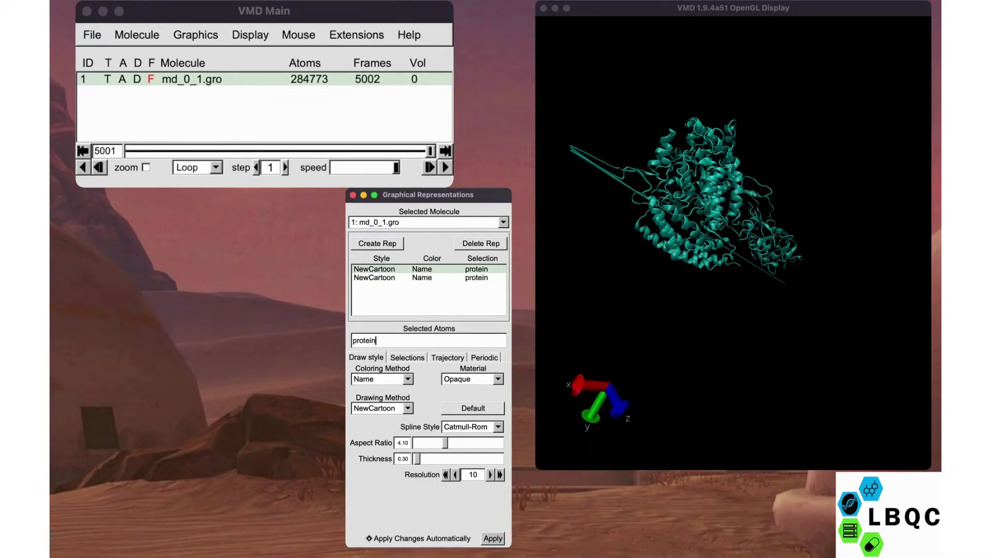
{"action": "left_click", "coordinate": [408, 357]}
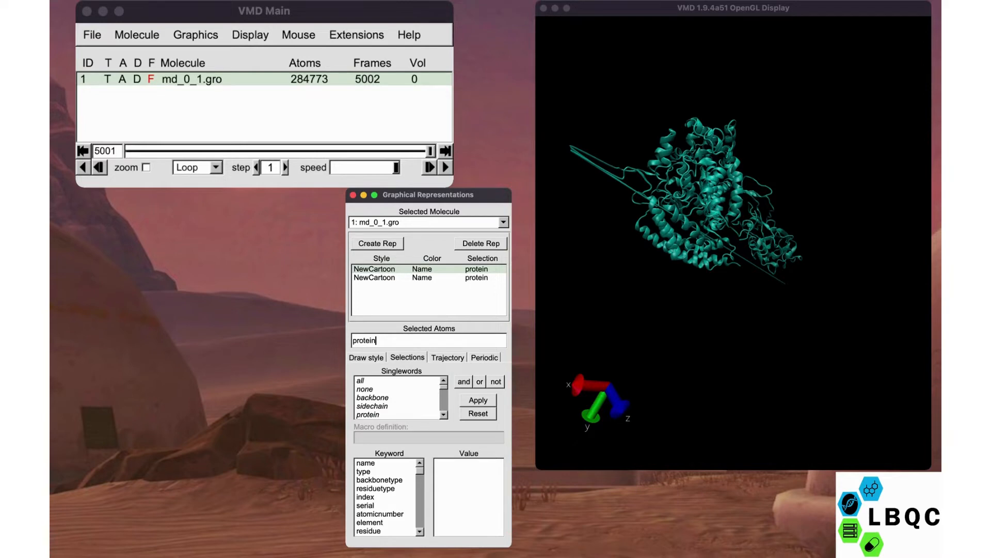
{"action": "left_click", "coordinate": [366, 357]}
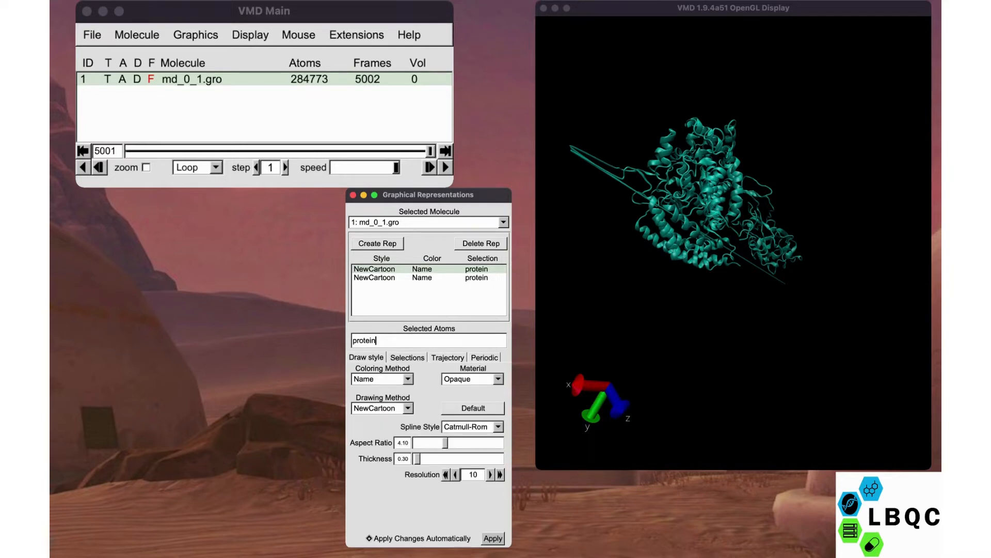
{"action": "left_click", "coordinate": [407, 358]}
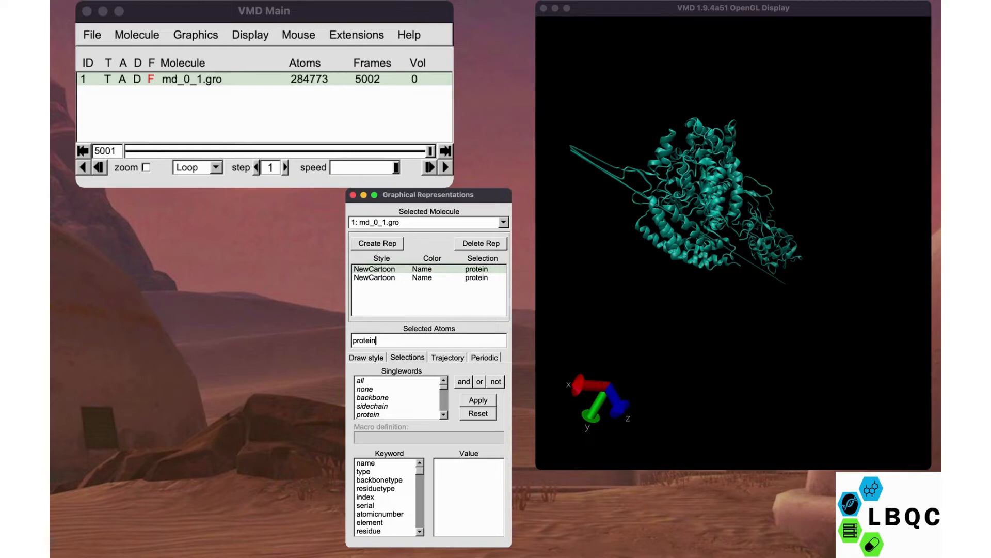
{"action": "key", "text": "super+a"}
{"action": "key", "text": "BackSpace"}
{"action": "left_click", "coordinate": [365, 497]}
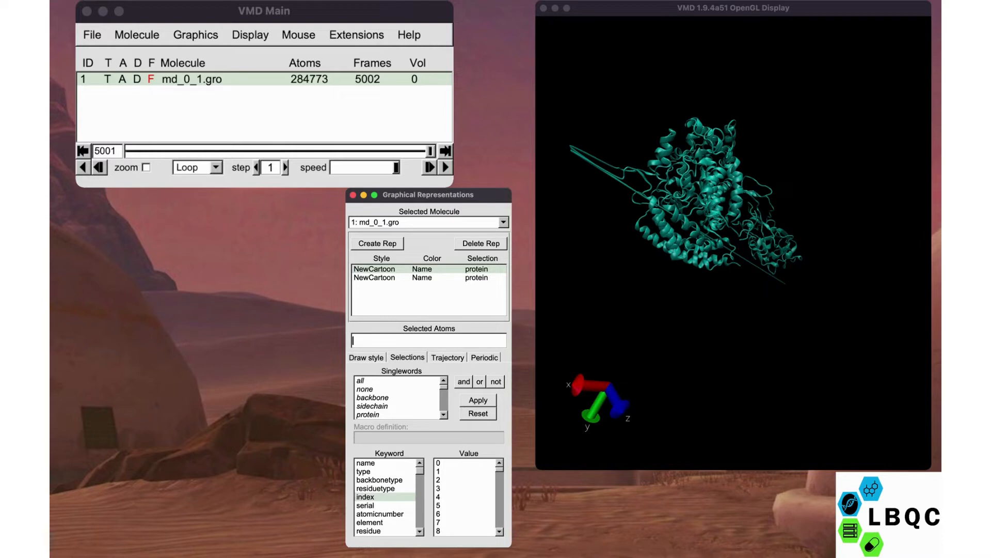
{"action": "type", "text": "index 1 to 3165"}
{"action": "key", "text": "Return"}
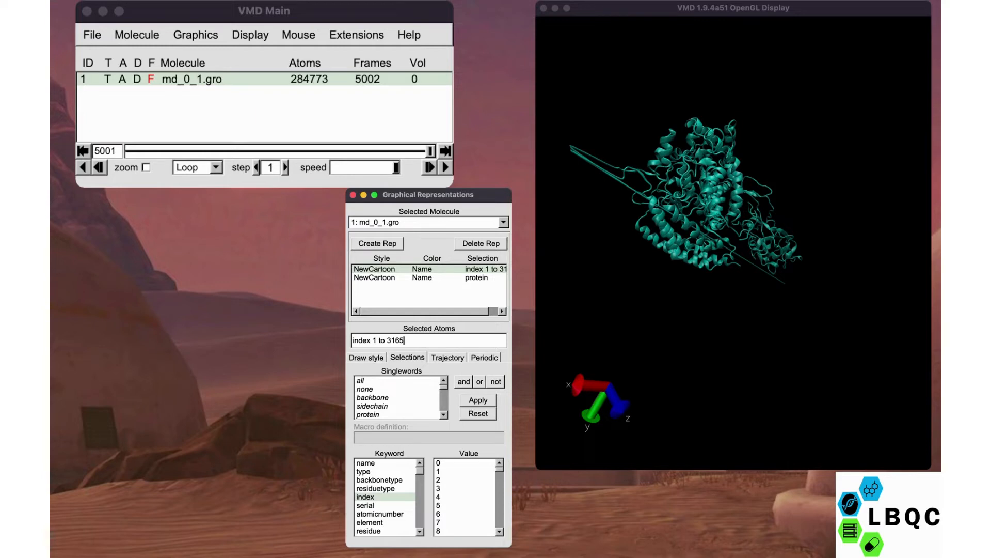
- Set the second representation's atom selection to "index 3166 to 3310"
{"action": "left_click", "coordinate": [429, 278]}
{"action": "key", "text": "Return"}
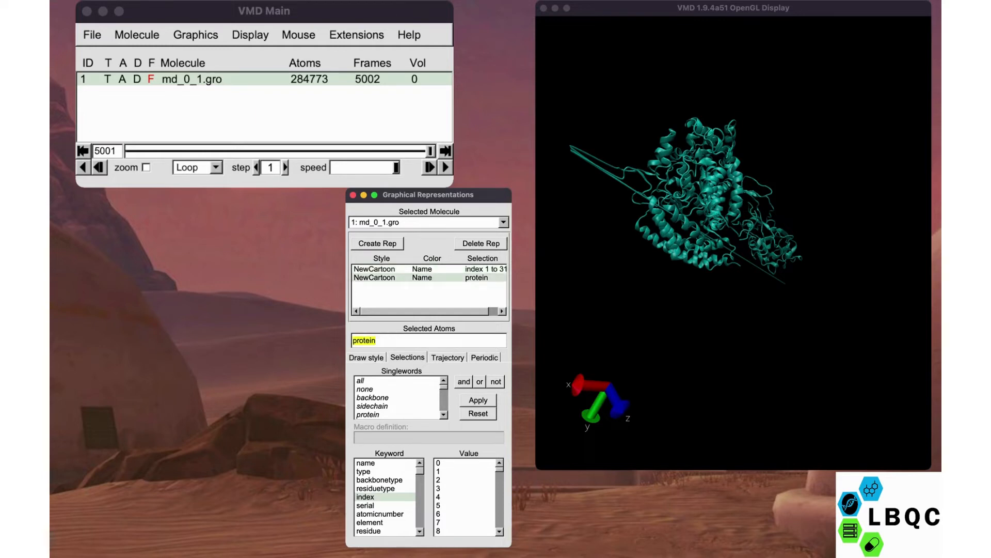
{"action": "left_click_drag", "start_coordinate": [377, 340], "coordinate": [359, 341]}
{"action": "type", "text": "index"}
{"action": "key", "text": "Return"}
{"action": "double_click", "coordinate": [365, 497]}
{"action": "type", "text": "3166 to 3310"}
{"action": "key", "text": "Return"}
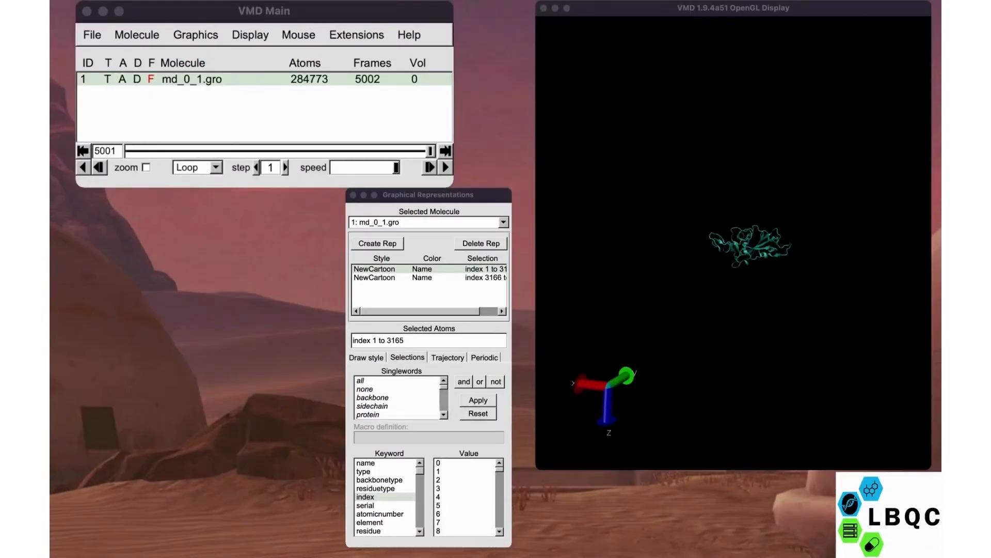
- Create a third representation by duplicating the NewCartoon representation of index 3166 to 3310
{"action": "left_click", "coordinate": [405, 340]}
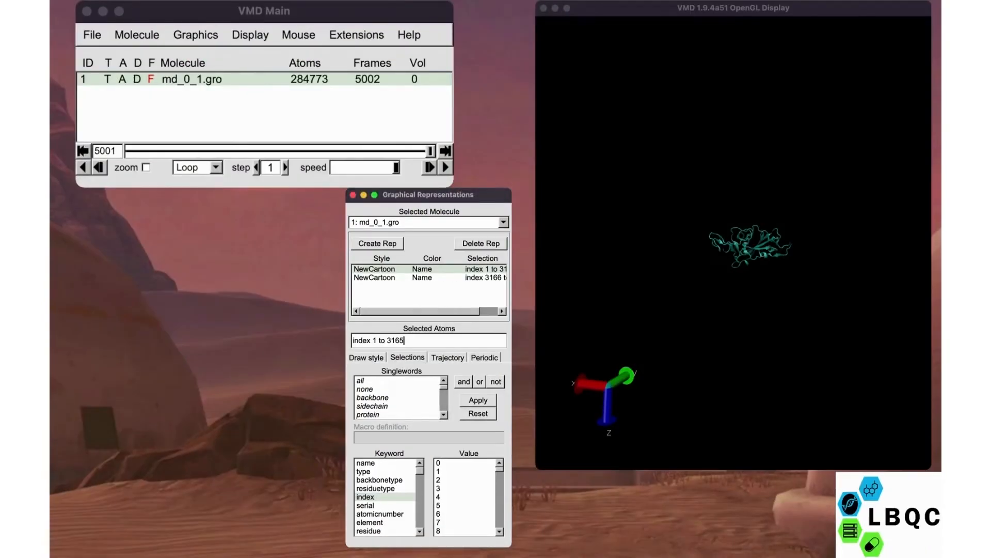
{"action": "left_click", "coordinate": [393, 278]}
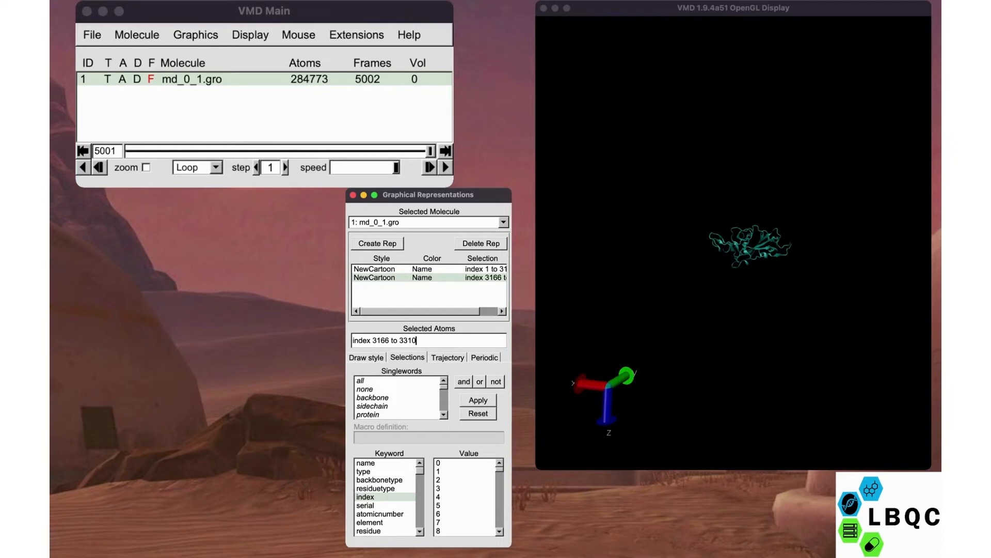
{"action": "left_click", "coordinate": [377, 244]}
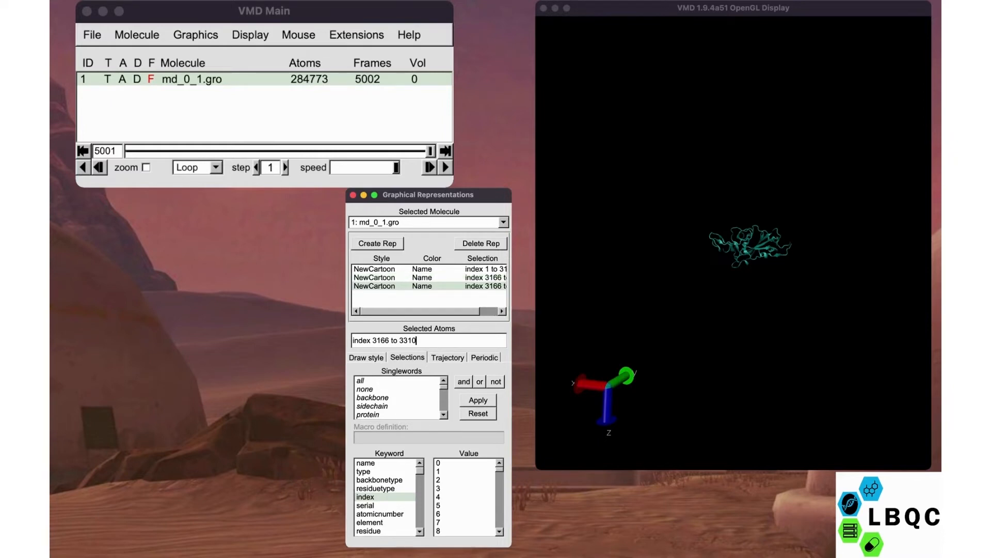
- Set the third representation's atom selection to "index 3311 to 12809"
{"action": "key", "text": "shift+Left"}
{"action": "key", "text": "shift+Left"}
{"action": "key", "text": "shift+Left"}
{"action": "key", "text": "shift+Left"}
{"action": "key", "text": "shift+Left"}
{"action": "key", "text": "shift+Left"}
{"action": "key", "text": "shift+Left"}
{"action": "key", "text": "shift+Left"}
{"action": "key", "text": "shift+Left"}
{"action": "key", "text": "shift+Left"}
{"action": "key", "text": "shift+Left"}
{"action": "key", "text": "shift+Left"}
{"action": "key", "text": "super+Tab"}
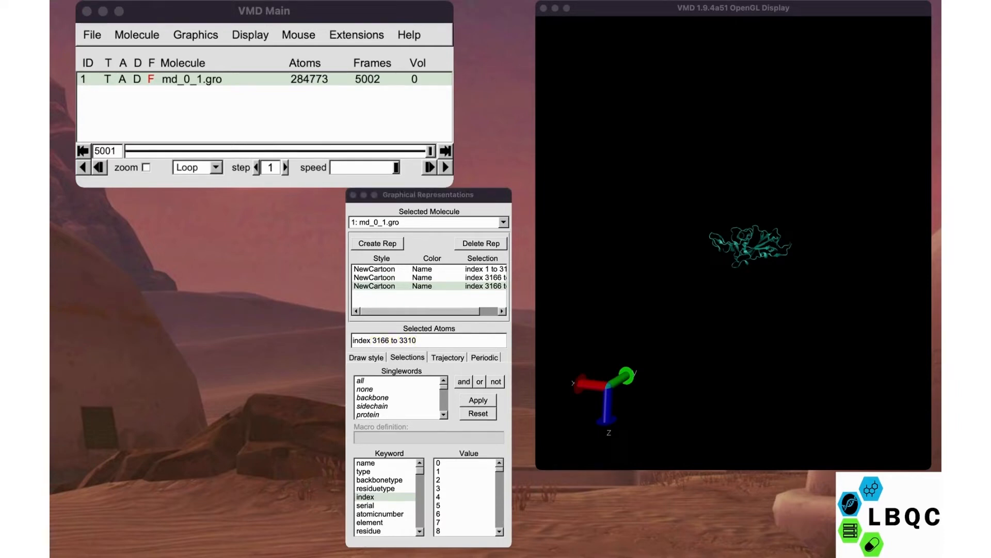
{"action": "key", "text": "super+Tab"}
{"action": "type", "text": "33"}
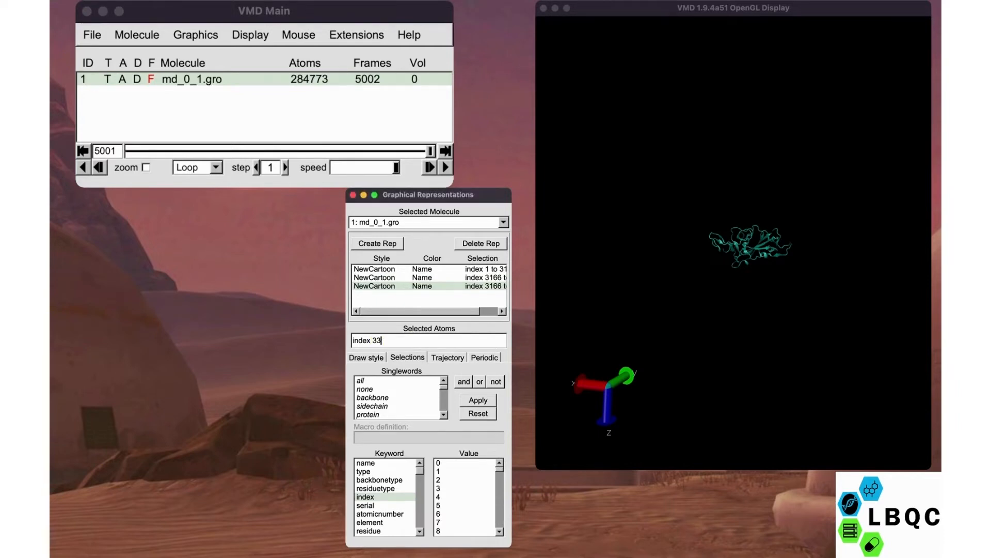
{"action": "type", "text": "11 to 12809"}
{"action": "key", "text": "Return"}
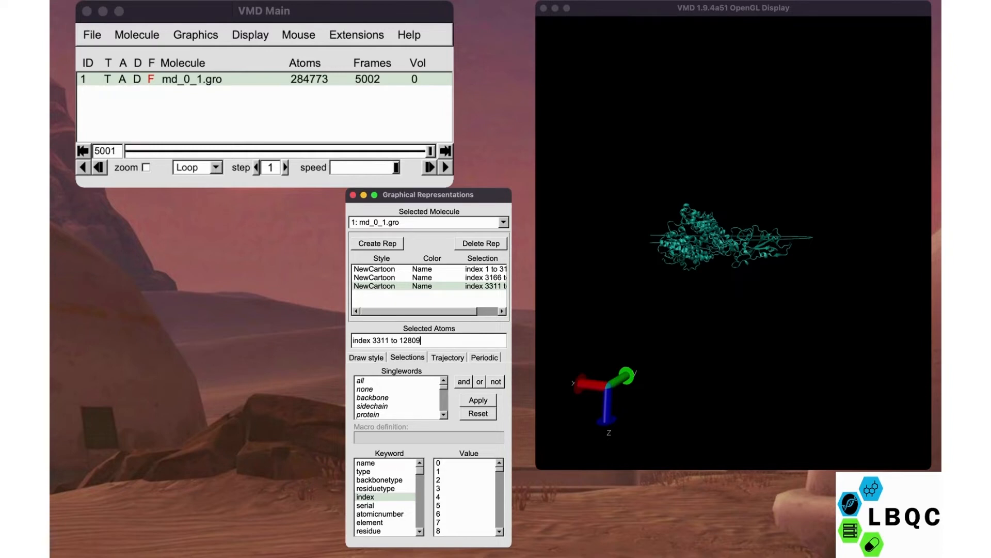
- Rotate and zoom the three-part structure to examine how the chains are arranged close up
{"action": "left_click", "coordinate": [734, 258]}
{"action": "left_click_drag", "start_coordinate": [733, 258], "coordinate": [723, 305]}
{"action": "left_click_drag", "start_coordinate": [723, 258], "coordinate": [759, 335]}
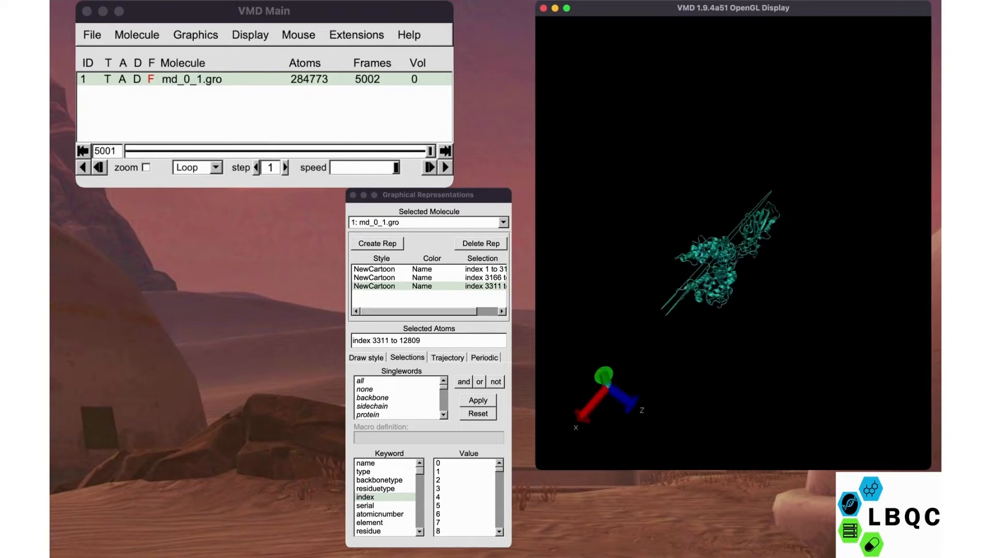
{"action": "left_click_drag", "start_coordinate": [733, 263], "coordinate": [720, 240]}
{"action": "scroll", "coordinate": [734, 243], "scroll_direction": "up", "scroll_amount": 5}
{"action": "mouse_move", "coordinate": [733, 279]}
{"action": "left_mouse_down"}
{"action": "mouse_move", "coordinate": [720, 227]}
{"action": "mouse_move", "coordinate": [736, 289]}
{"action": "left_mouse_up"}
{"action": "scroll", "coordinate": [733, 242], "scroll_direction": "up", "scroll_amount": 3}
{"action": "scroll", "coordinate": [733, 242], "scroll_direction": "up", "scroll_amount": 5}
{"action": "left_click_drag", "start_coordinate": [733, 243], "coordinate": [717, 230]}
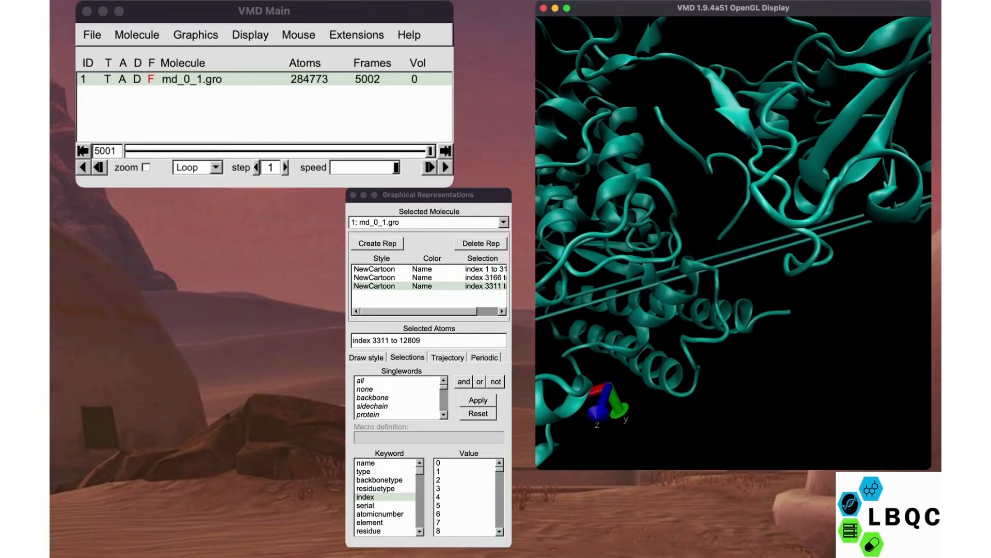
- Show the third representation's draw style settings and enlarge the Graphical Representations window until the full atom selections are readable
{"action": "left_click", "coordinate": [421, 340]}
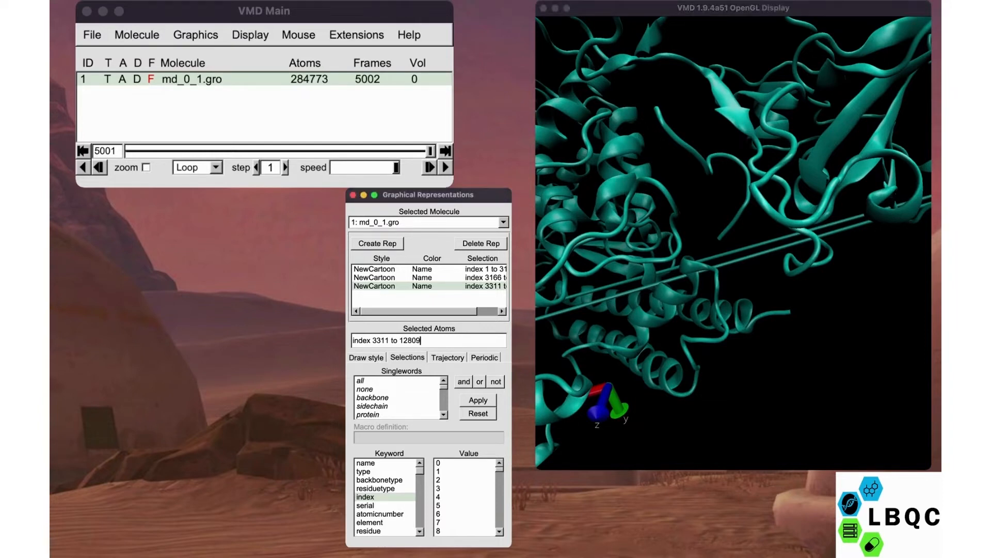
{"action": "left_click", "coordinate": [366, 358]}
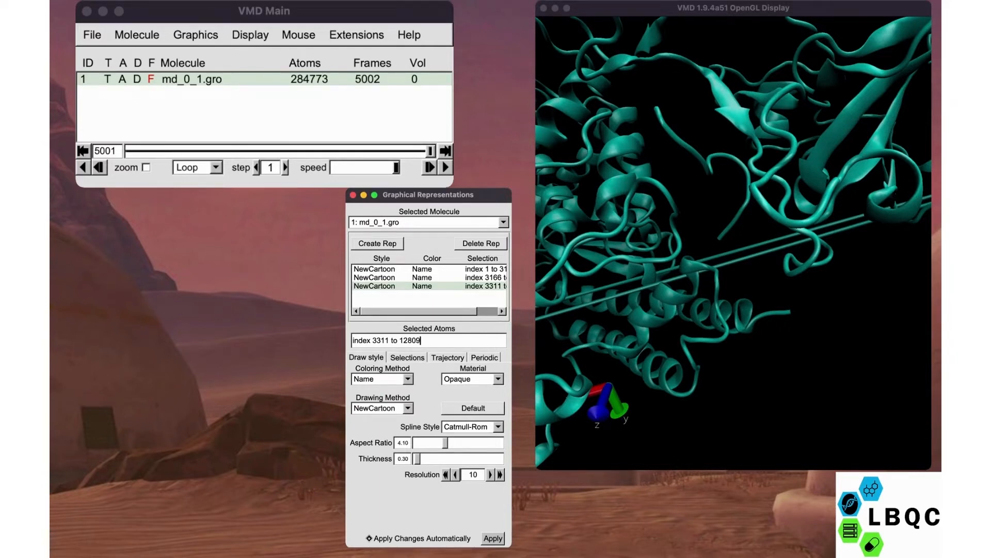
{"action": "left_click_drag", "start_coordinate": [511, 546], "coordinate": [618, 557]}
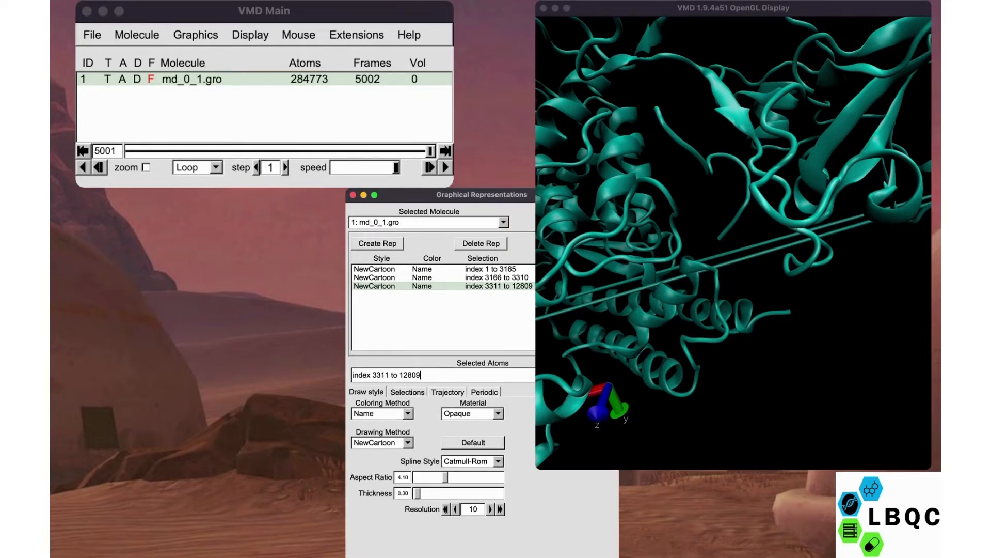
- Review the draw settings of each of the three representations and examine the whole complex in the display
{"action": "left_click", "coordinate": [433, 269]}
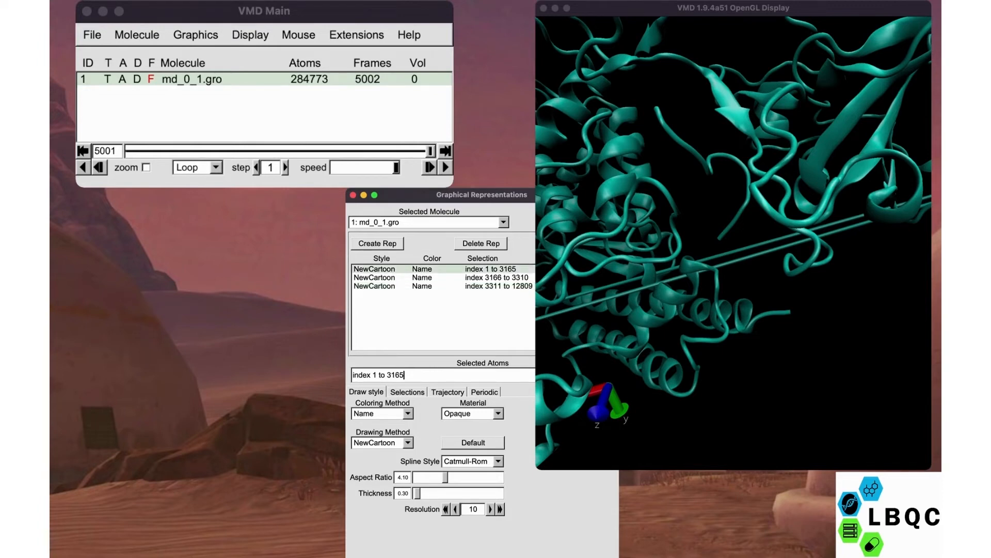
{"action": "left_click", "coordinate": [433, 277]}
{"action": "left_click", "coordinate": [432, 286]}
{"action": "left_click", "coordinate": [433, 269]}
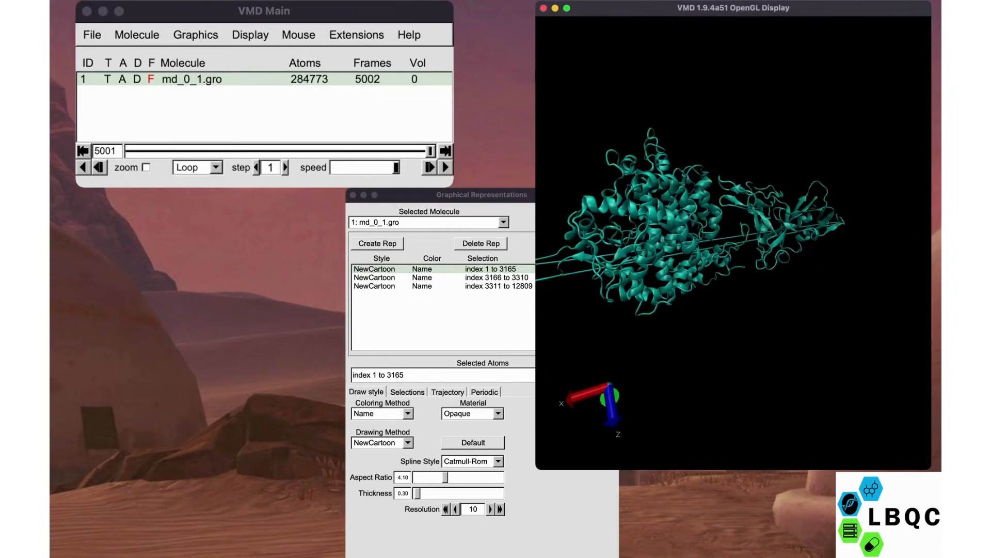
{"action": "left_click_drag", "start_coordinate": [723, 268], "coordinate": [722, 199]}
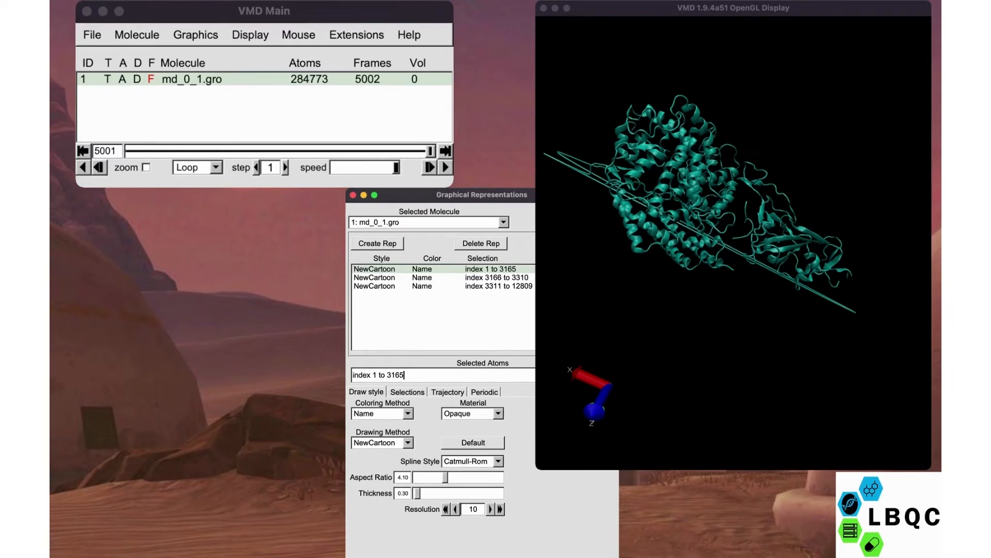
- Set the material of the index 1 to 3165 representation to HardPlastic and inspect its surface
{"action": "left_click", "coordinate": [444, 277]}
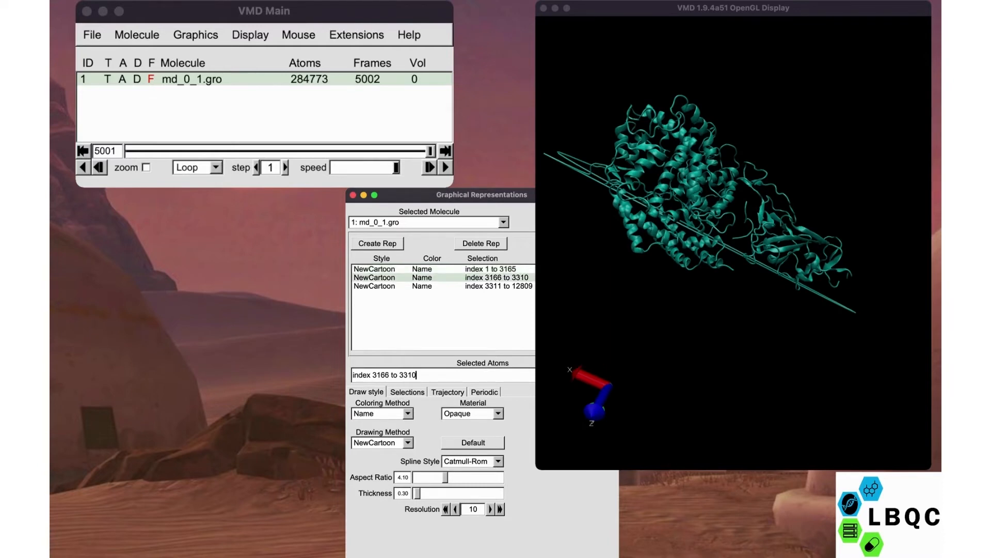
{"action": "left_click", "coordinate": [444, 269]}
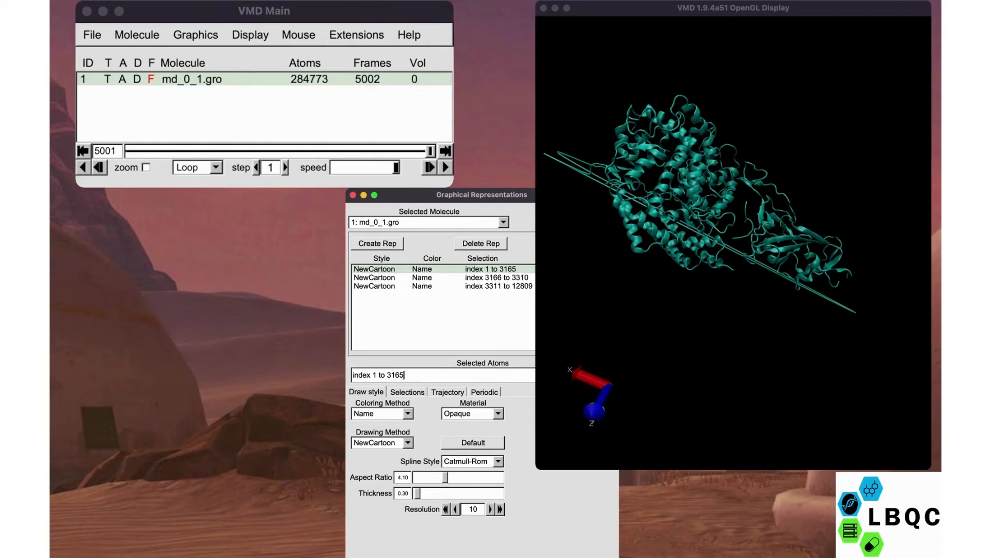
{"action": "left_click", "coordinate": [472, 414]}
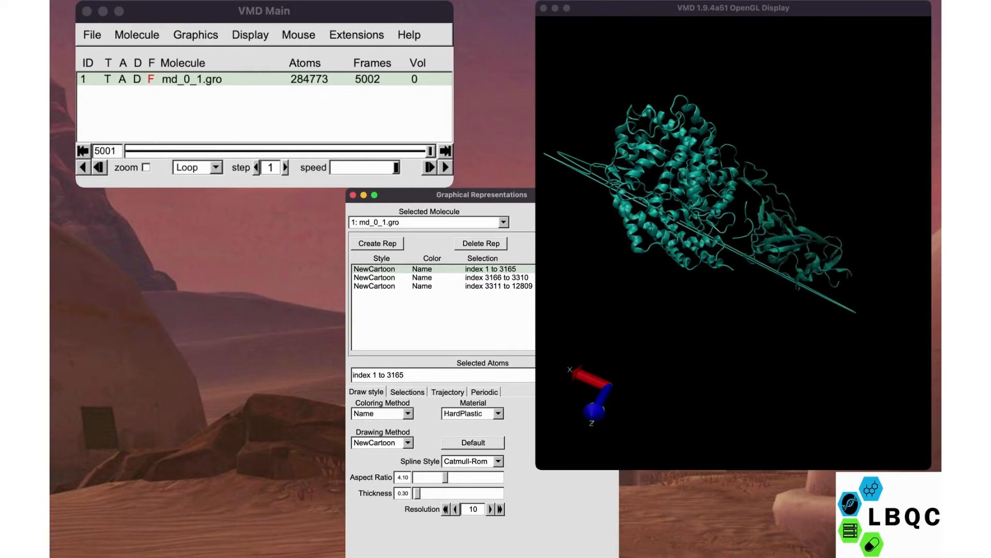
{"action": "left_click", "coordinate": [734, 243]}
{"action": "left_click_drag", "start_coordinate": [733, 243], "coordinate": [655, 300]}
{"action": "left_click_drag", "start_coordinate": [697, 274], "coordinate": [764, 224]}
{"action": "scroll", "coordinate": [733, 243], "scroll_direction": "up", "scroll_amount": 3}
- Look through the selection, trajectory and periodic image settings of the first representation, finishing at its draw style settings
{"action": "left_click", "coordinate": [404, 375]}
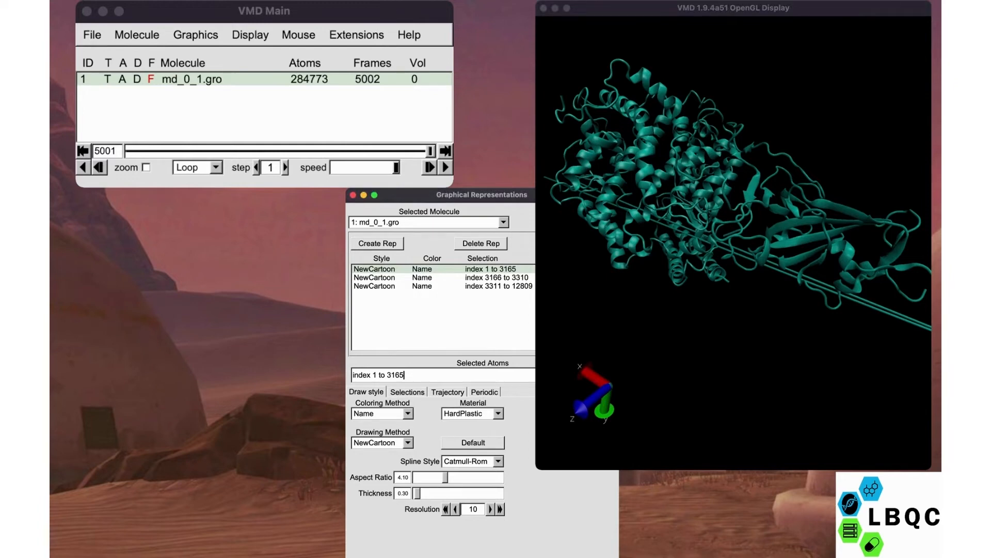
{"action": "left_click", "coordinate": [407, 392]}
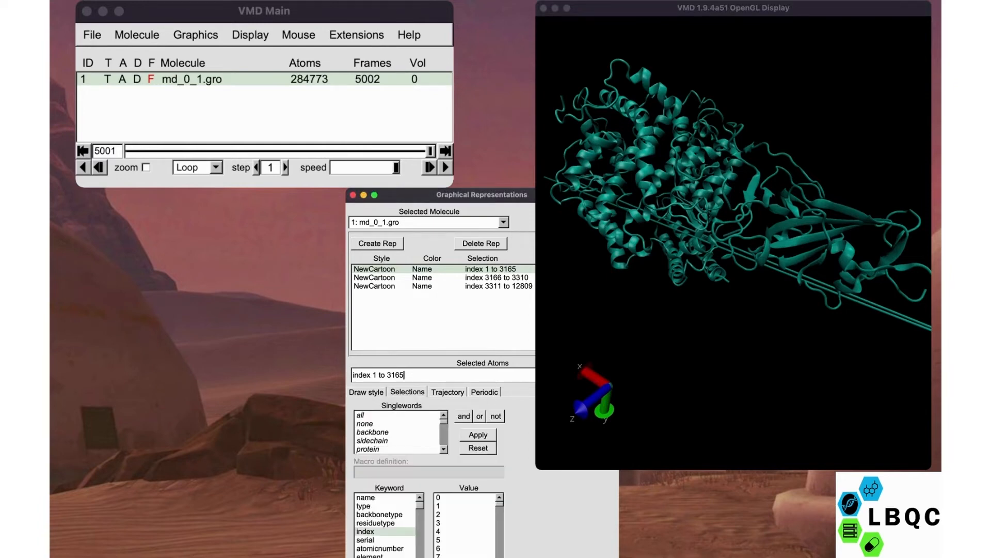
{"action": "left_click", "coordinate": [447, 392]}
{"action": "left_click", "coordinate": [485, 392]}
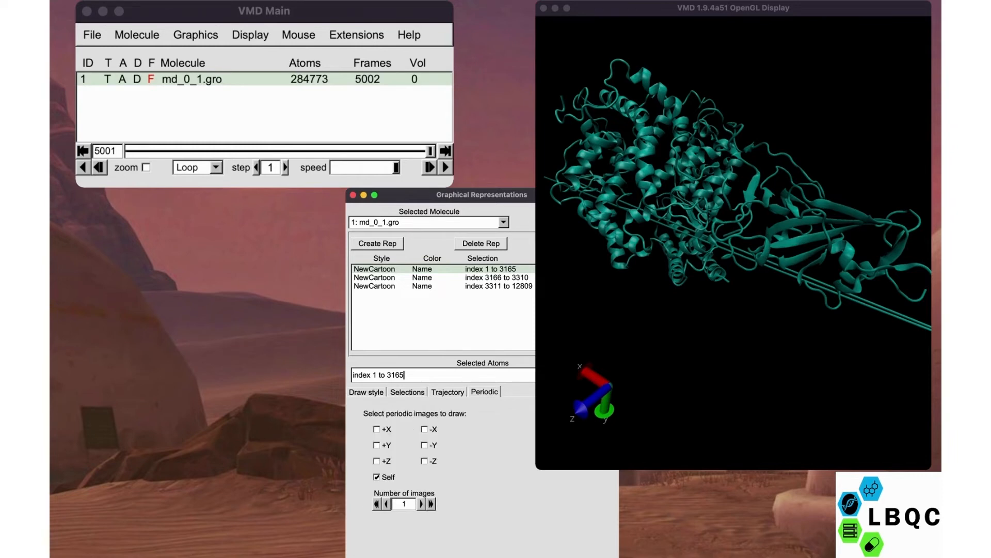
{"action": "left_click", "coordinate": [408, 392]}
{"action": "left_click", "coordinate": [366, 392]}
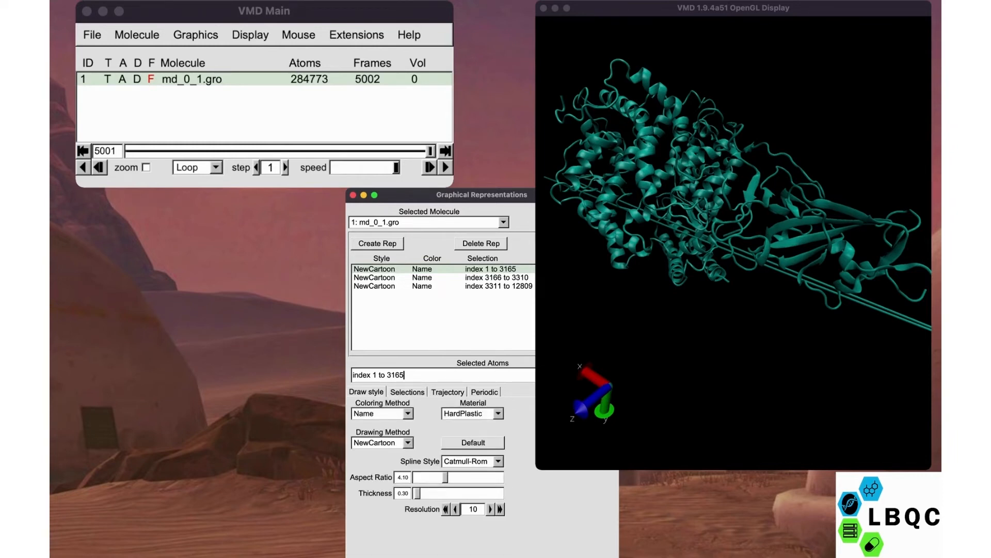
- Try the ResName coloring method on the index 1 to 3165 representation and inspect the structure
{"action": "left_click", "coordinate": [383, 421]}
{"action": "left_click", "coordinate": [382, 421]}
{"action": "left_click", "coordinate": [382, 421]}
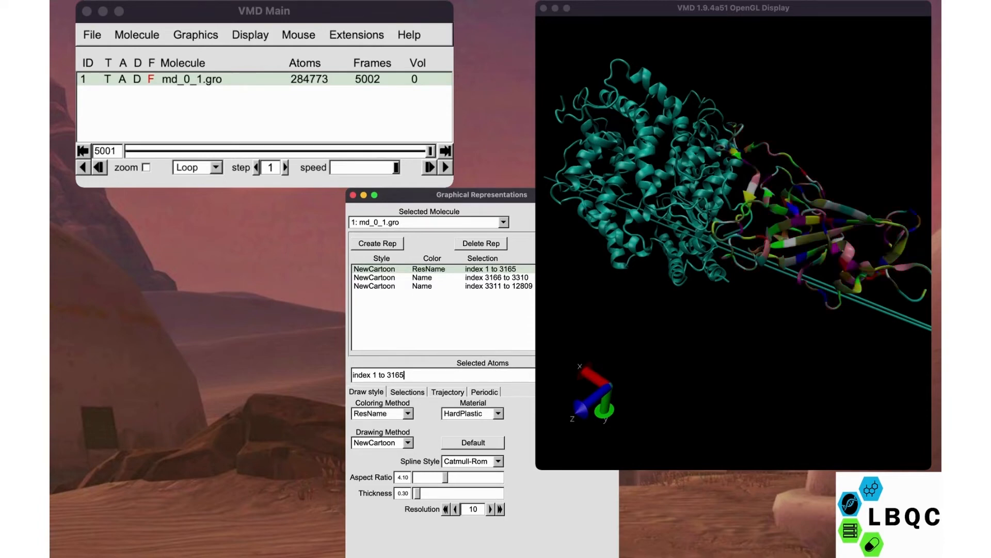
{"action": "left_click_drag", "start_coordinate": [749, 232], "coordinate": [724, 248]}
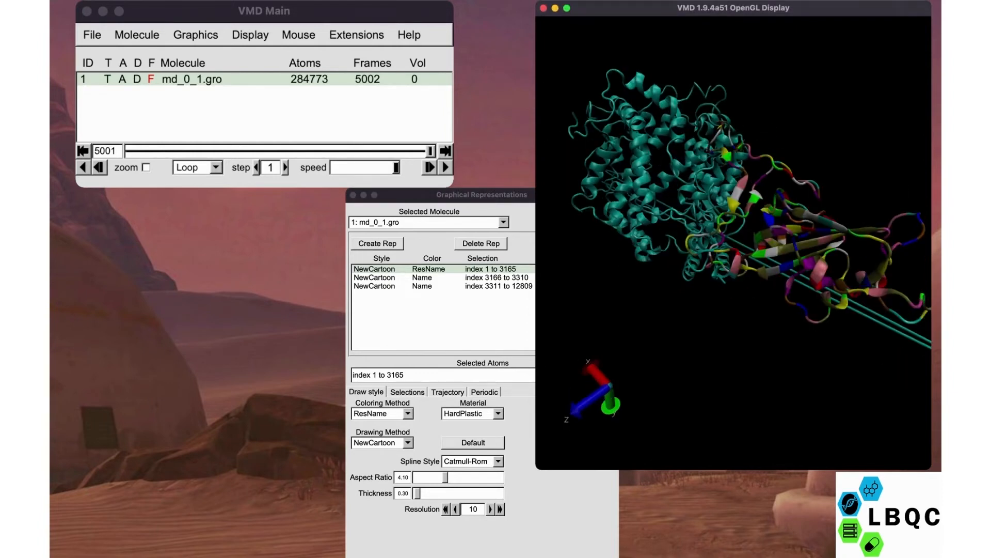
- Try the ResType and Chain coloring methods on the first representation and inspect the structure
{"action": "left_click", "coordinate": [405, 374]}
{"action": "left_click", "coordinate": [381, 422]}
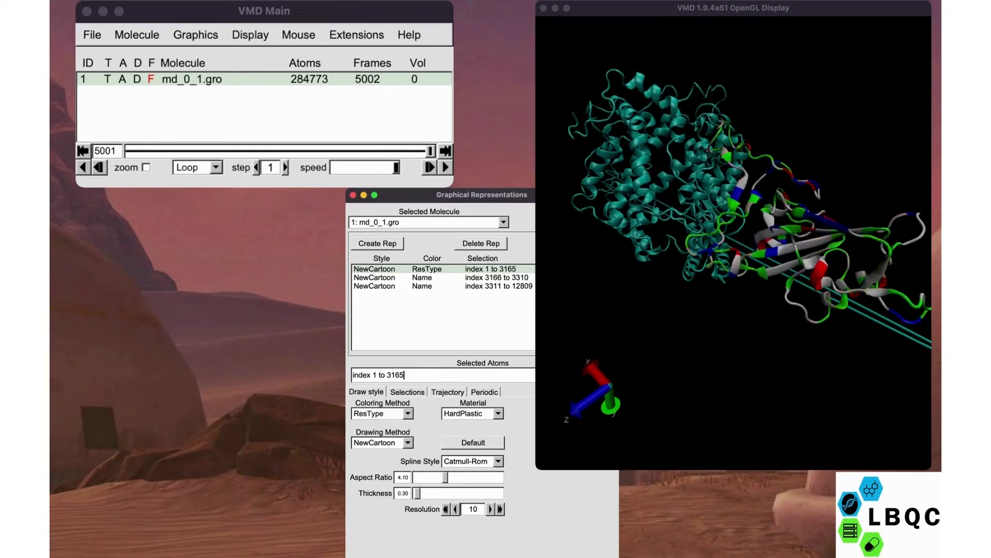
{"action": "left_click", "coordinate": [381, 422]}
{"action": "left_click", "coordinate": [381, 421]}
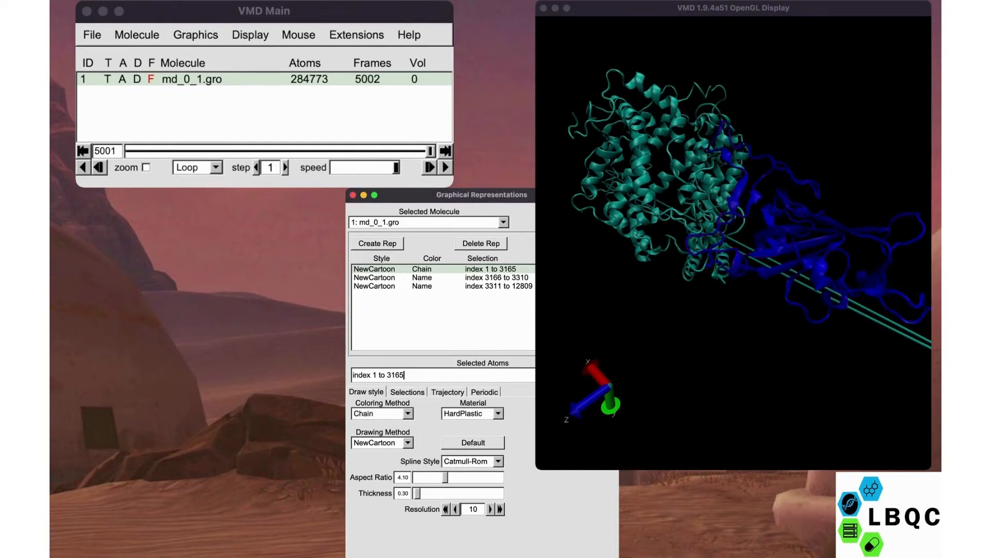
{"action": "left_click_drag", "start_coordinate": [692, 222], "coordinate": [762, 235]}
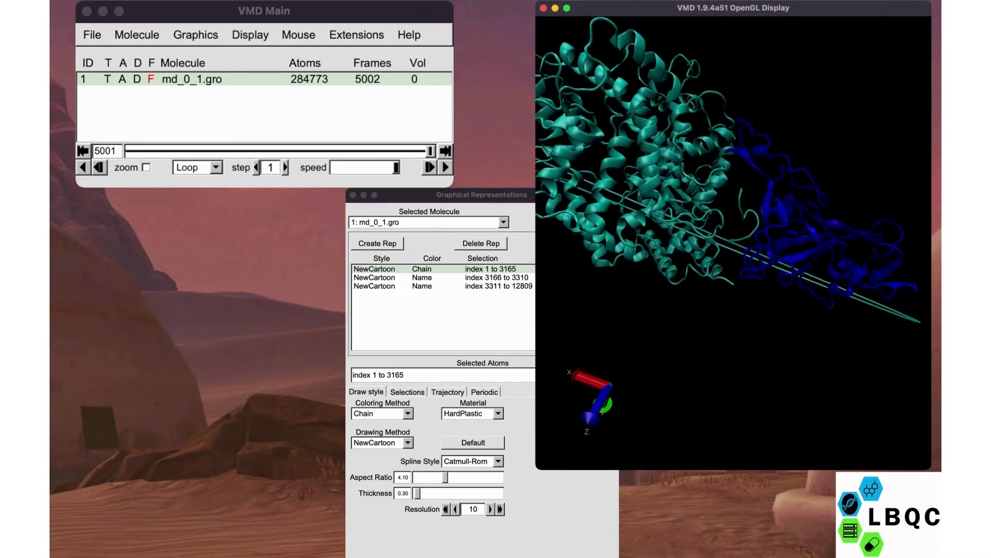
- Set the first representation's coloring method to Molecule and check it in the display
{"action": "left_click", "coordinate": [404, 374]}
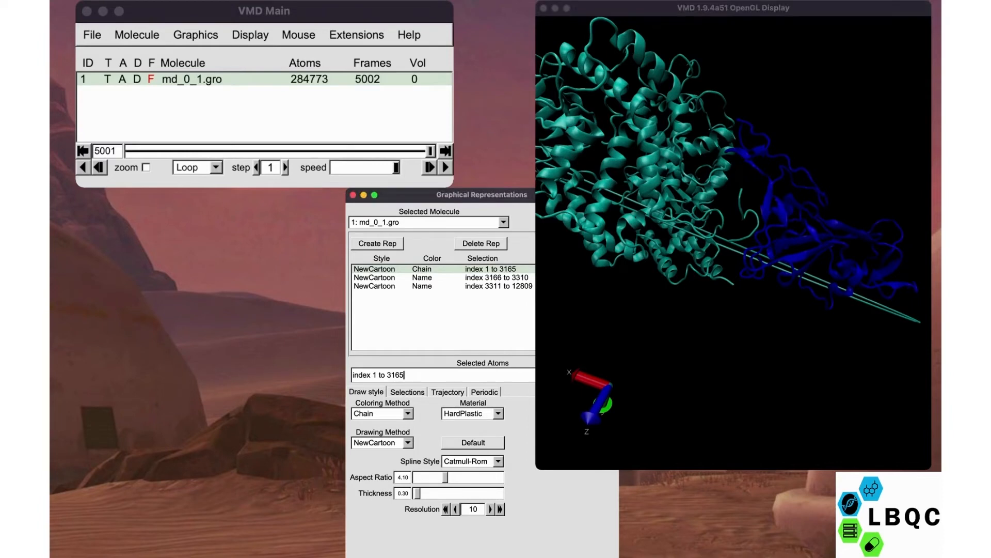
{"action": "left_click", "coordinate": [379, 423]}
{"action": "left_click", "coordinate": [380, 433]}
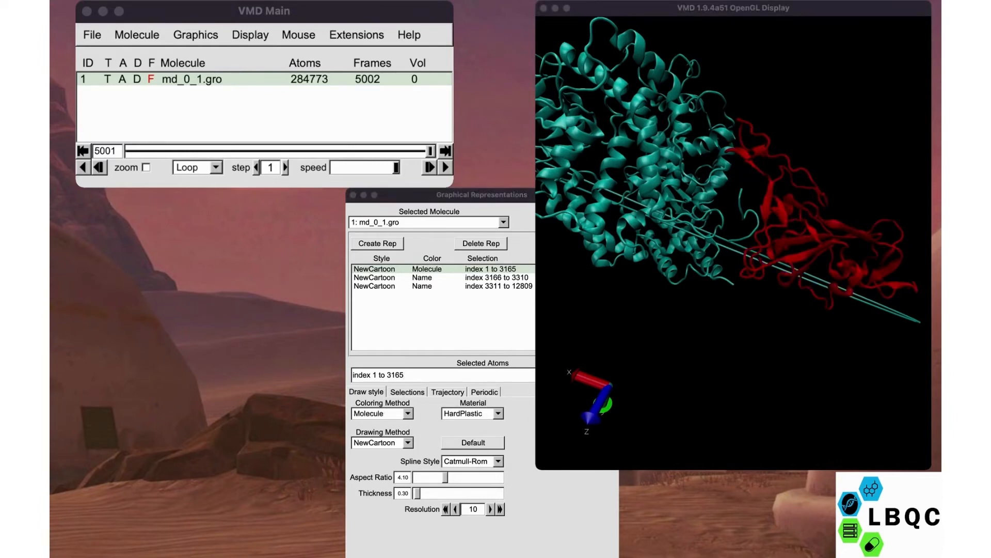
{"action": "mouse_move", "coordinate": [676, 310]}
{"action": "left_mouse_down"}
{"action": "mouse_move", "coordinate": [738, 313]}
{"action": "mouse_move", "coordinate": [676, 312]}
{"action": "left_mouse_up"}
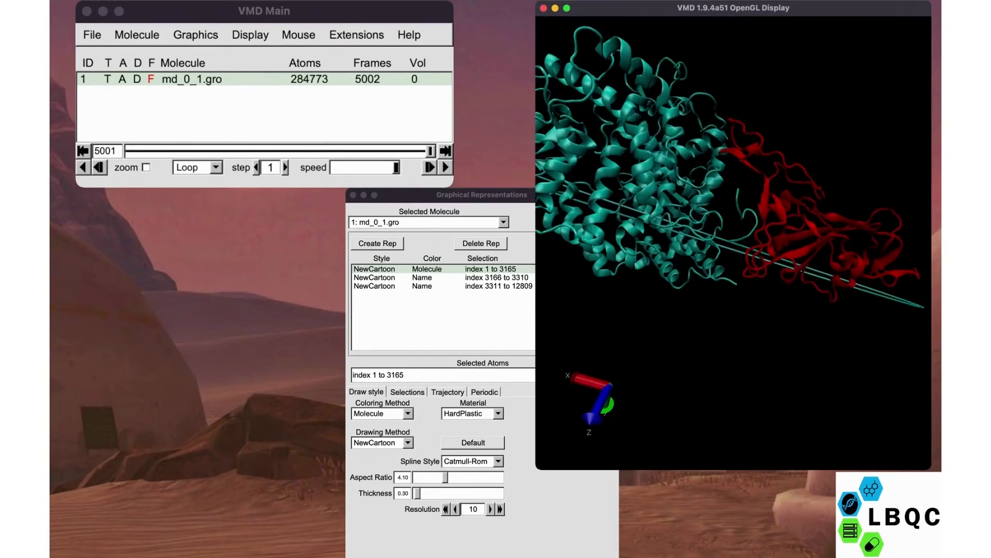
- Set the index 3166 to 3310 representation to Molecule coloring and the NewRibbons drawing method, trying Lines before it
{"action": "left_click", "coordinate": [439, 277]}
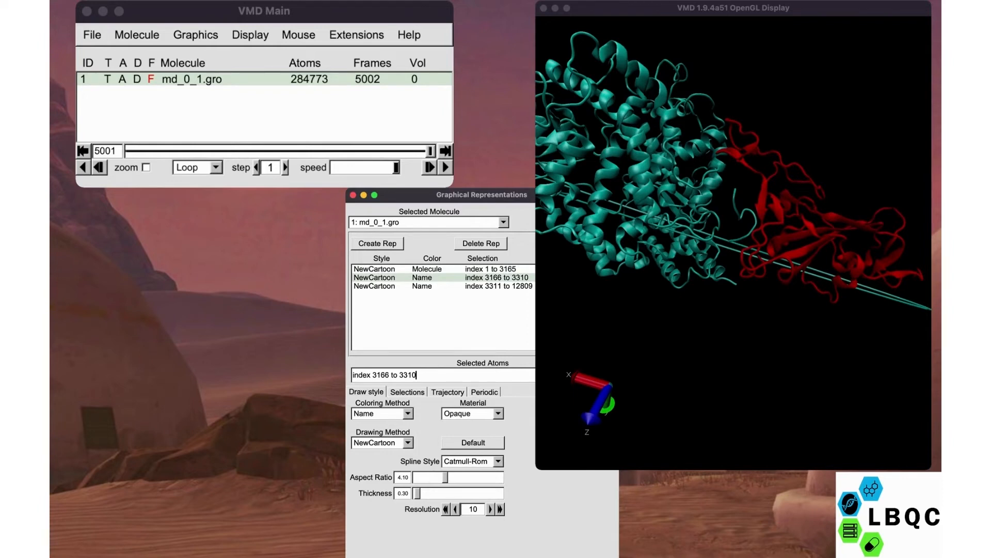
{"action": "left_click", "coordinate": [380, 504]}
{"action": "left_click", "coordinate": [382, 443]}
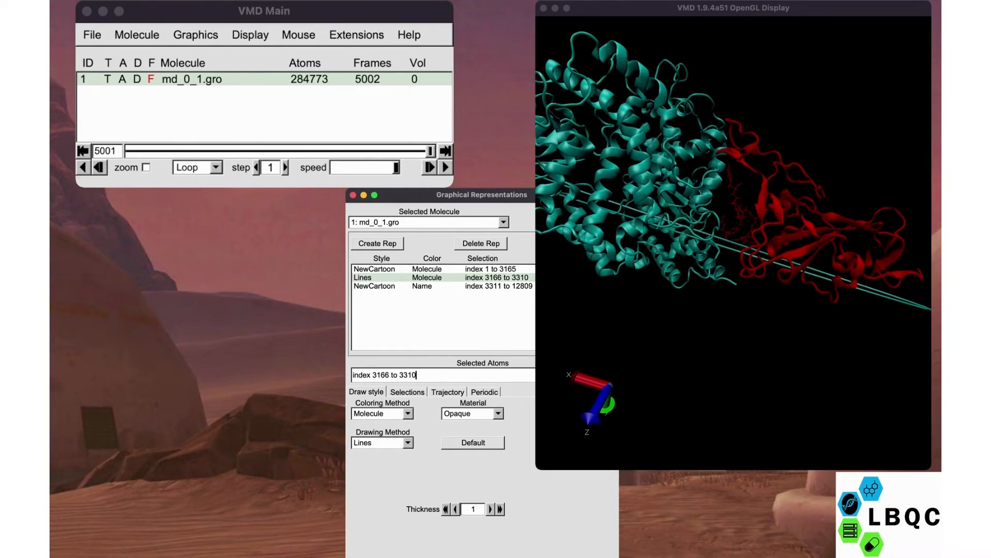
{"action": "left_click", "coordinate": [382, 443]}
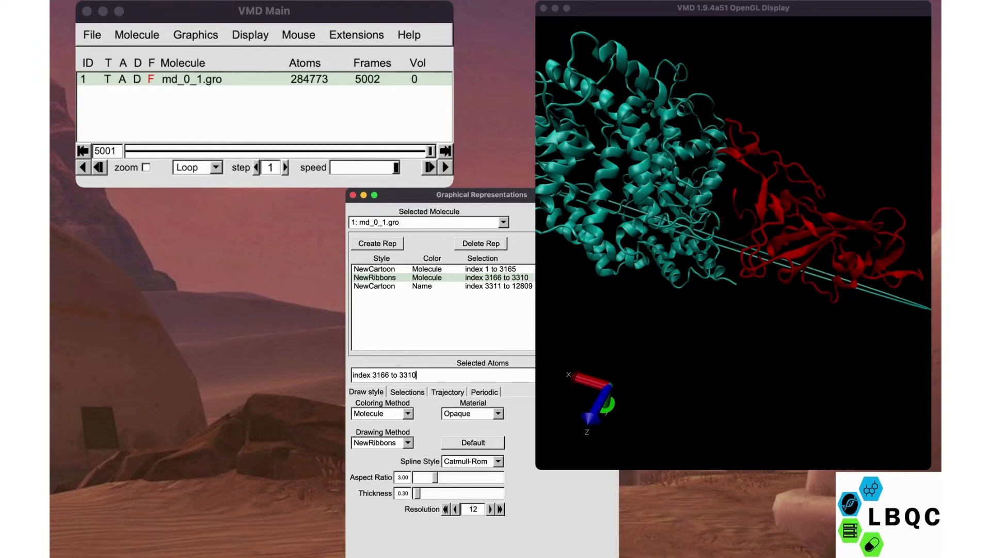
- Try the ResType and ResID coloring methods on the second representation while viewing the peptide between the chains
{"action": "left_click", "coordinate": [382, 413]}
{"action": "left_click", "coordinate": [382, 413]}
{"action": "left_click", "coordinate": [382, 414]}
{"action": "left_click_drag", "start_coordinate": [718, 248], "coordinate": [748, 248]}
{"action": "scroll", "coordinate": [733, 243], "scroll_direction": "up", "scroll_amount": 3}
{"action": "left_click", "coordinate": [416, 375]}
{"action": "left_click", "coordinate": [382, 415]}
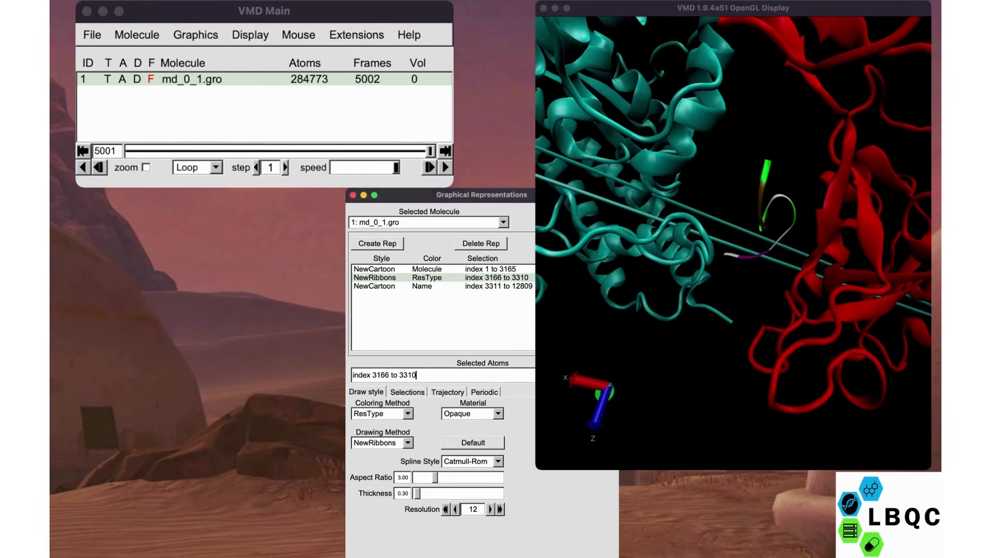
{"action": "left_click", "coordinate": [382, 422]}
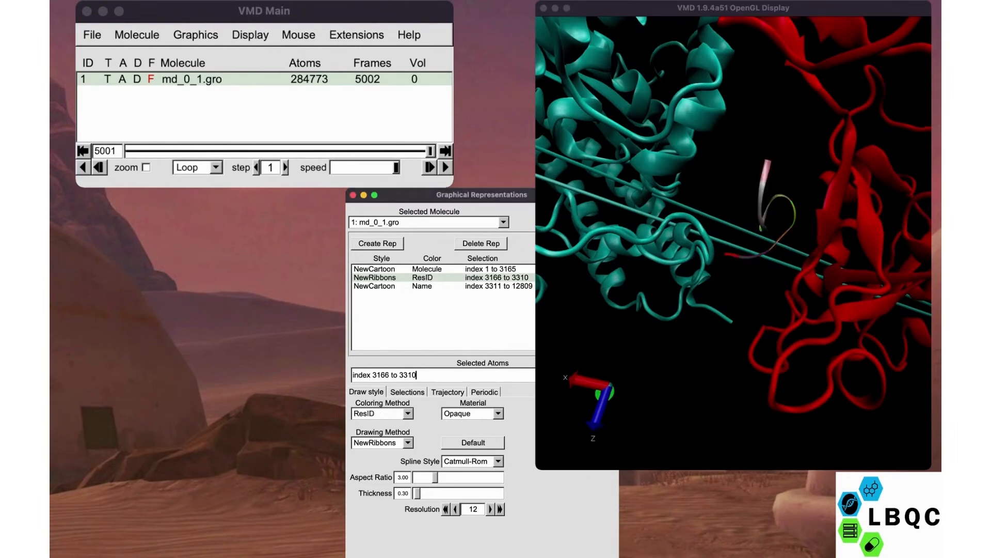
- Set the second representation's coloring method to Chain and inspect the peptide
{"action": "left_click", "coordinate": [383, 422]}
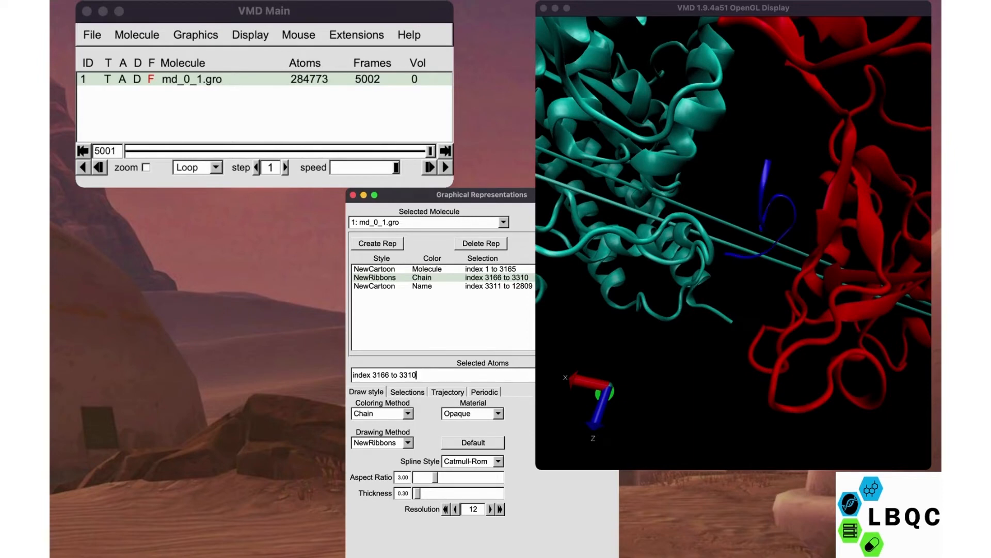
{"action": "left_click_drag", "start_coordinate": [733, 289], "coordinate": [735, 258]}
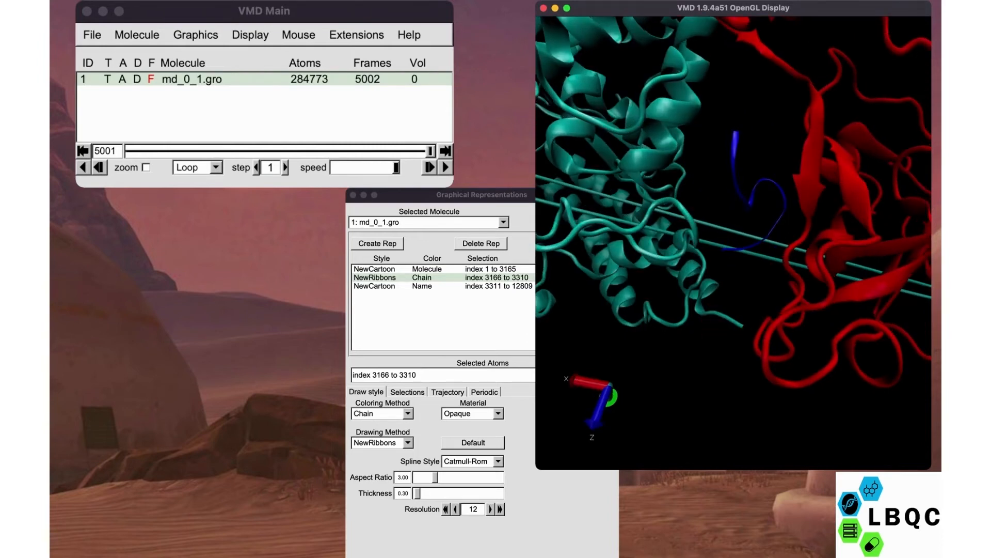
- Set the index 3311 to 12809 representation's coloring method to Beta, trying Chain, ResID, ResType, Conformation, Molecule and ColorID before it
{"action": "left_click", "coordinate": [433, 286]}
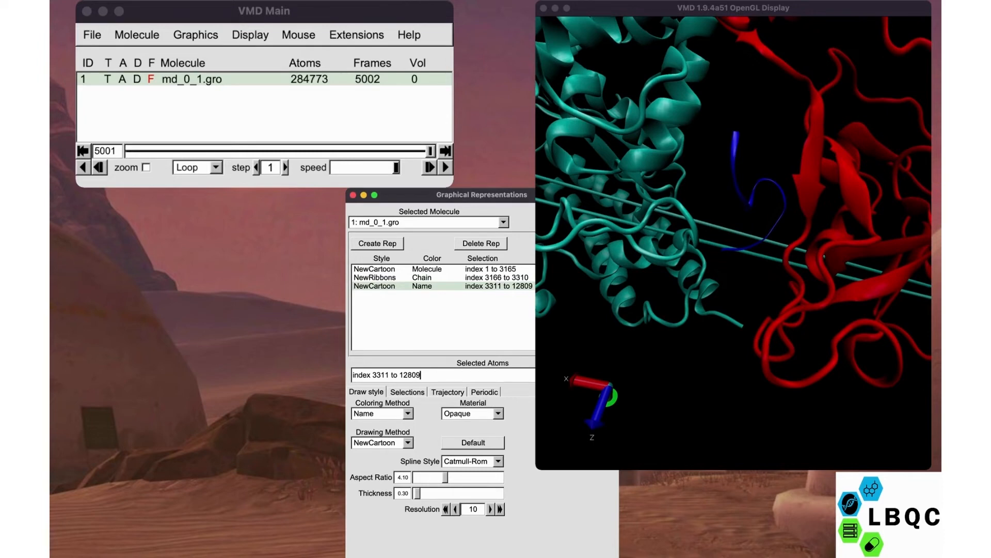
{"action": "left_click", "coordinate": [382, 413]}
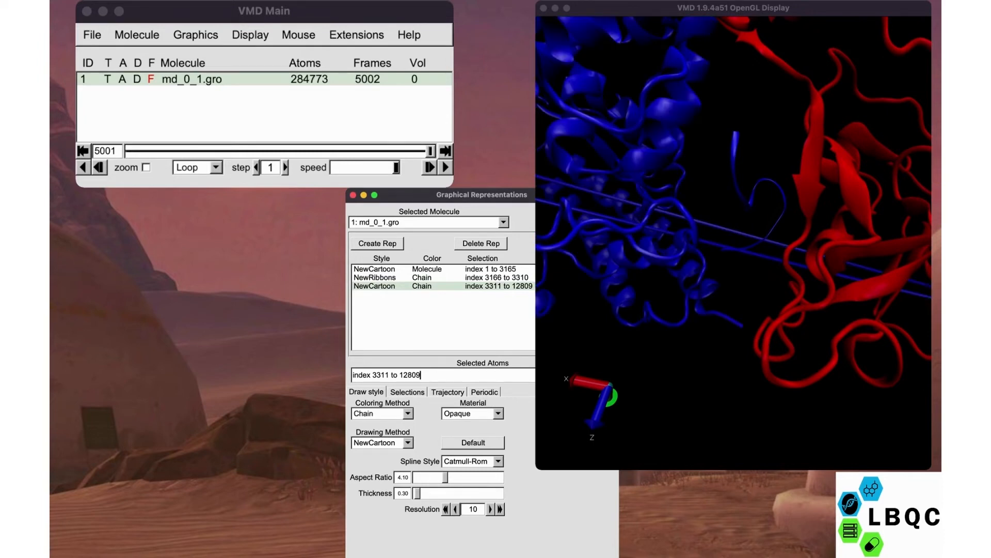
{"action": "left_click", "coordinate": [382, 406]}
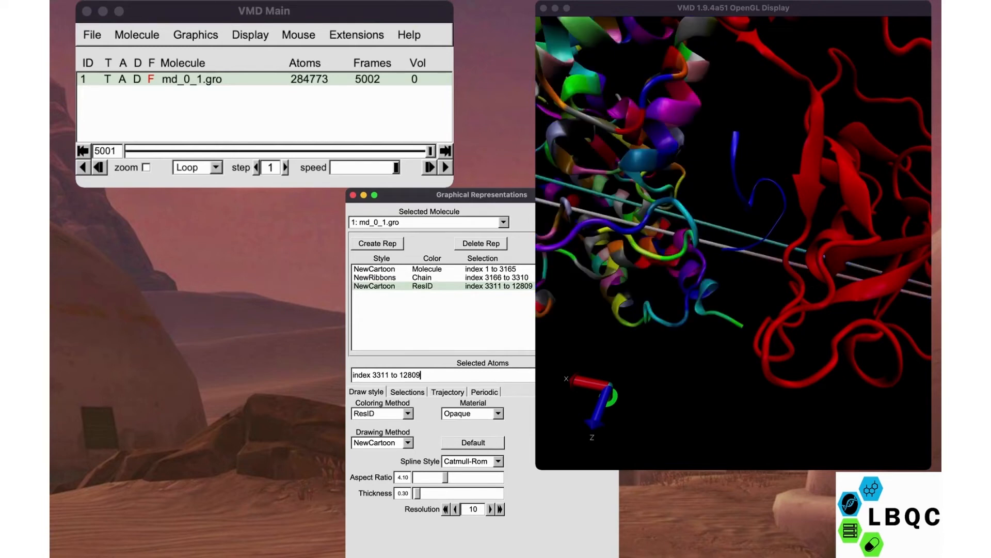
{"action": "left_click", "coordinate": [382, 406]}
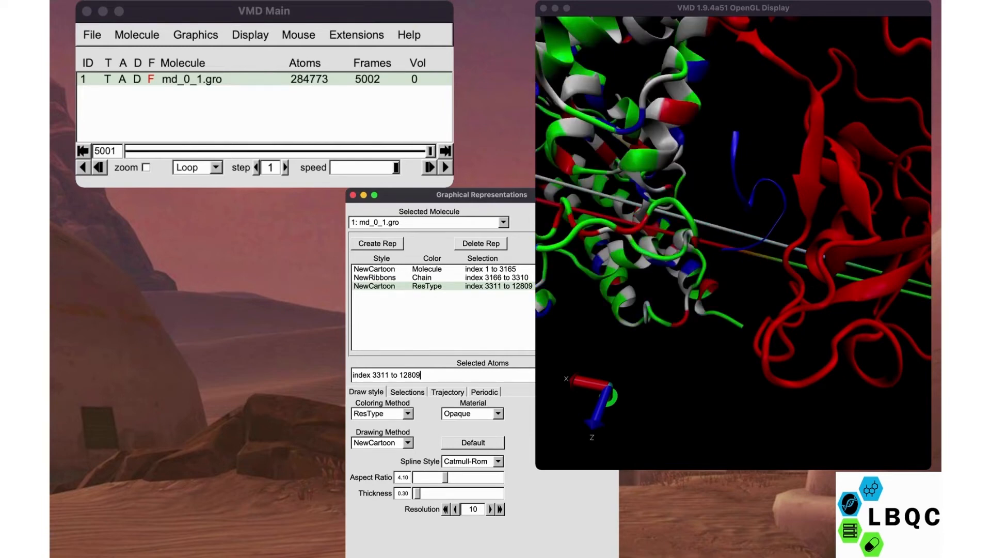
{"action": "left_click", "coordinate": [382, 448]}
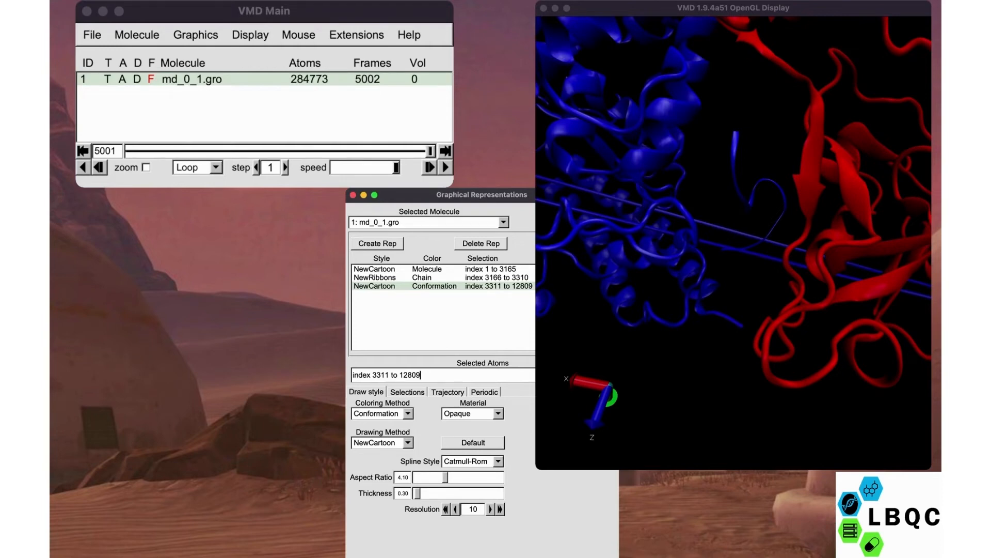
{"action": "left_click", "coordinate": [383, 422]}
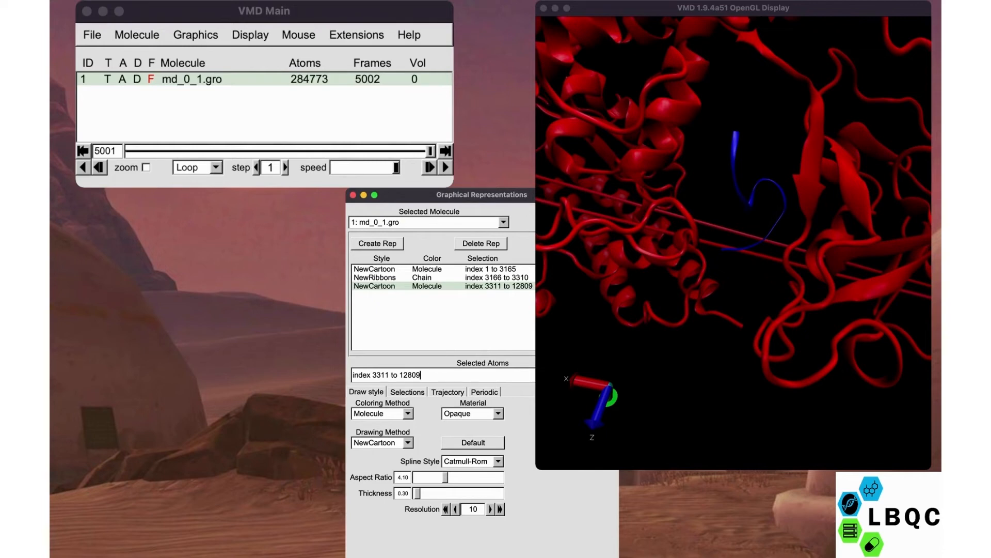
{"action": "left_click", "coordinate": [382, 422]}
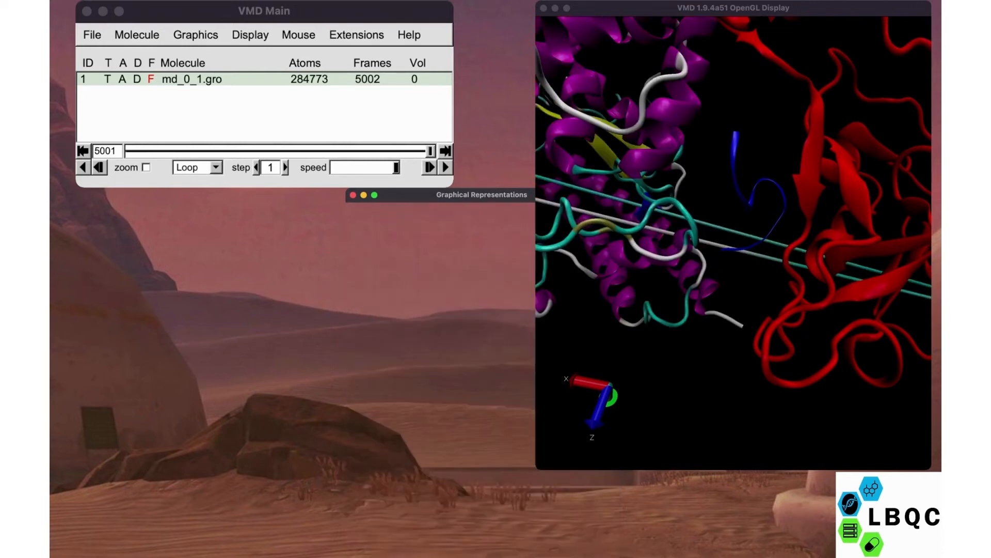
{"action": "left_click", "coordinate": [382, 422]}
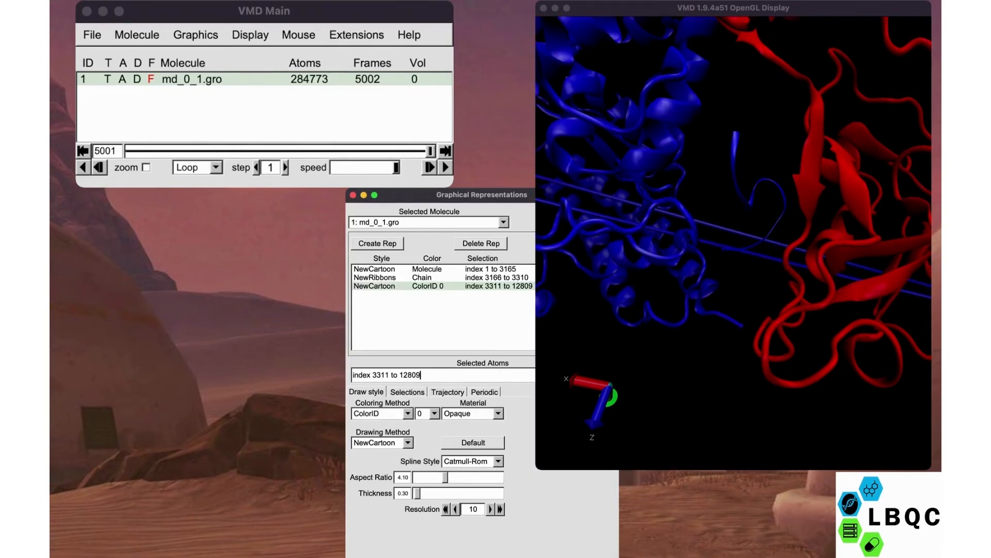
{"action": "left_click", "coordinate": [382, 422]}
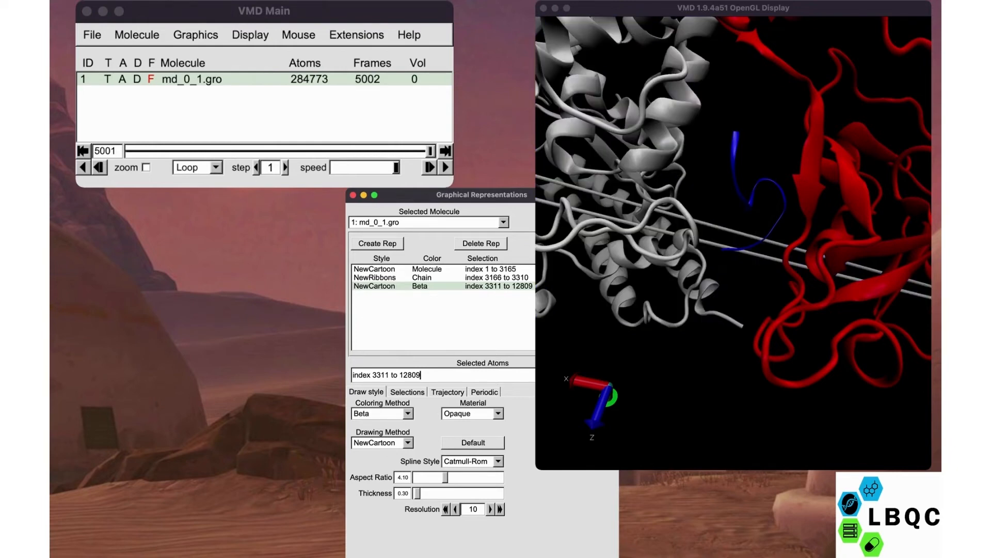
- Examine the whole complex from several angles to check how the three representations stand apart
{"action": "left_click_drag", "start_coordinate": [733, 258], "coordinate": [760, 203]}
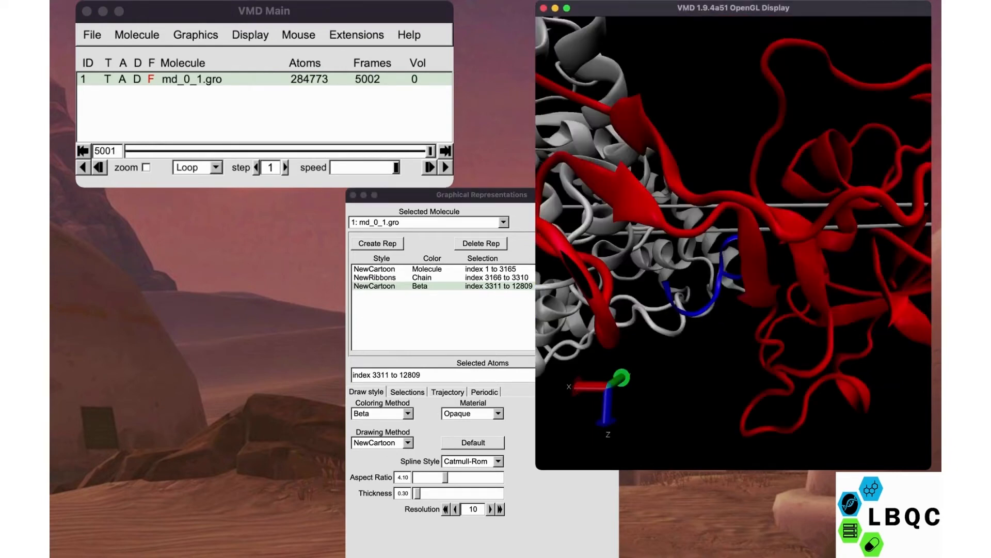
{"action": "left_click_drag", "start_coordinate": [738, 279], "coordinate": [717, 191]}
{"action": "scroll", "coordinate": [733, 243], "scroll_direction": "down", "scroll_amount": 5}
{"action": "left_click_drag", "start_coordinate": [733, 243], "coordinate": [715, 253]}
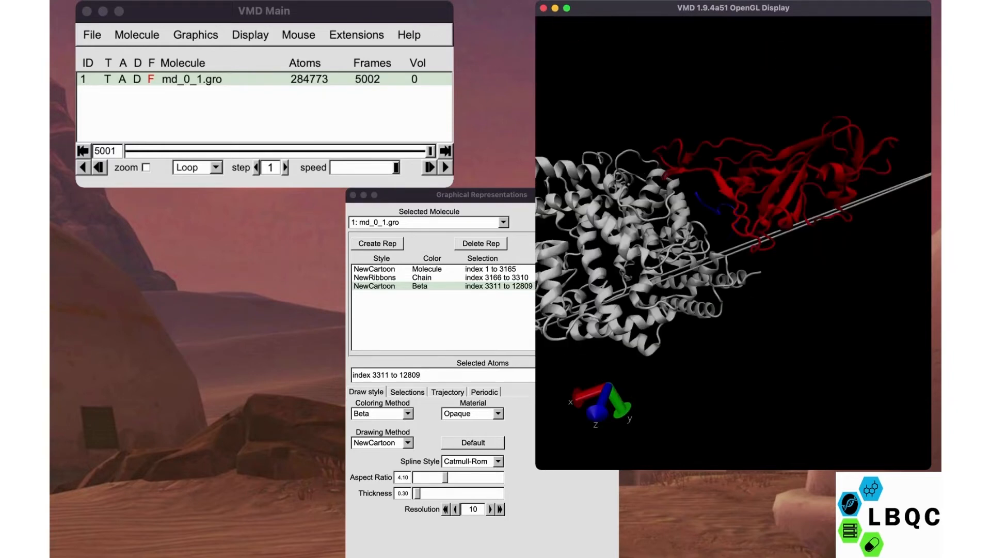
{"action": "left_click_drag", "start_coordinate": [734, 216], "coordinate": [736, 284]}
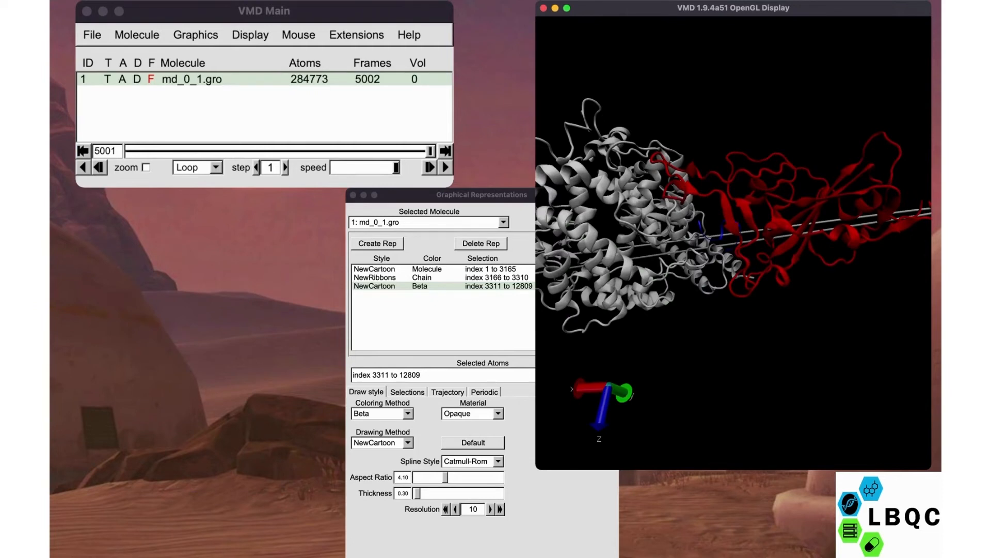
{"action": "left_click_drag", "start_coordinate": [734, 207], "coordinate": [739, 284]}
{"action": "left_click_drag", "start_coordinate": [733, 243], "coordinate": [710, 258]}
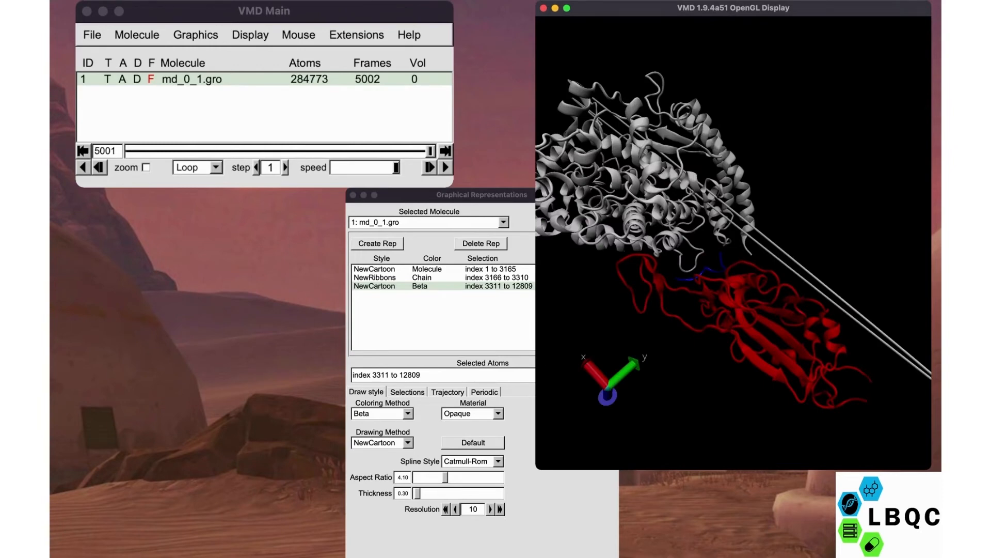
{"action": "left_click_drag", "start_coordinate": [733, 294], "coordinate": [736, 207]}
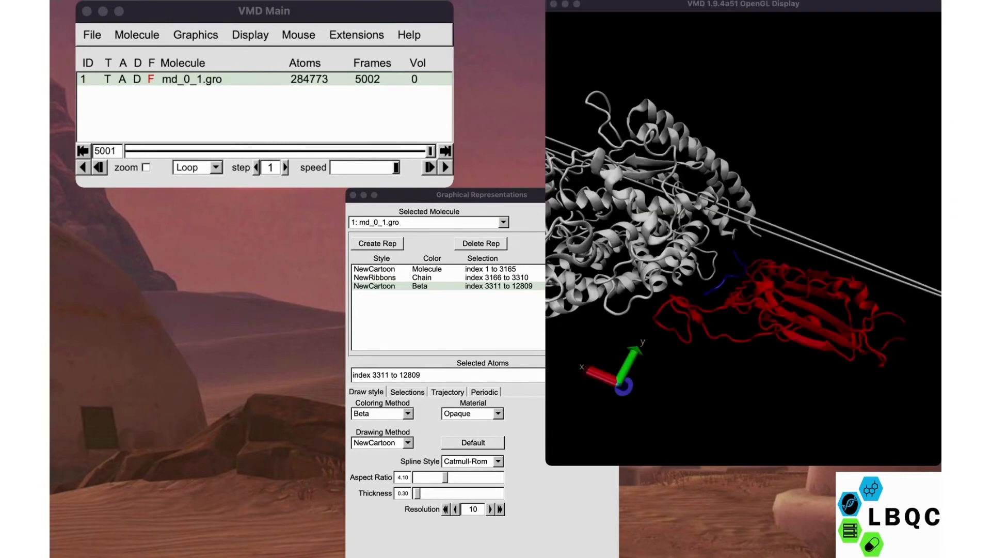
- Shift the OpenGL display window slightly aside and inspect the contact region between the gray and red chains
{"action": "left_click_drag", "start_coordinate": [743, 4], "coordinate": [744, 8]}
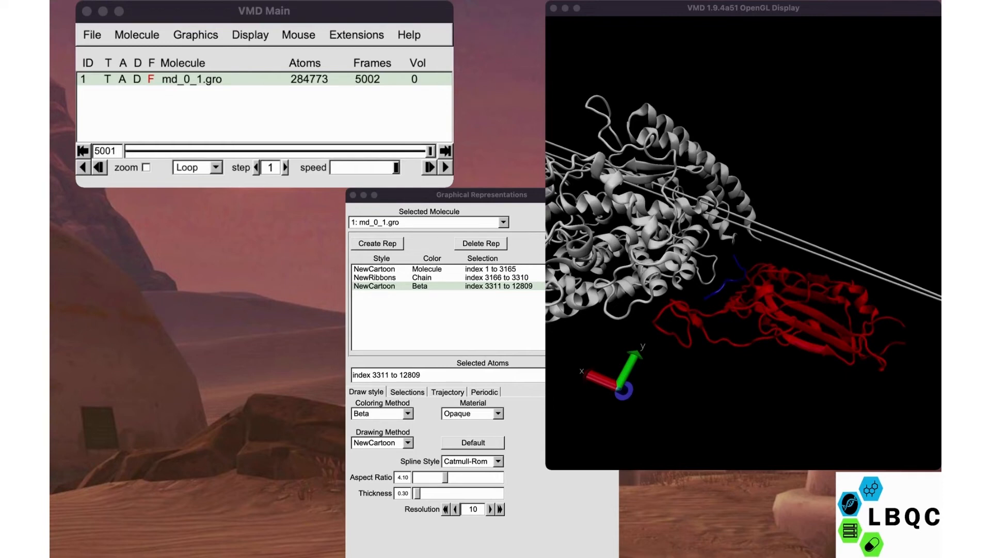
{"action": "left_click", "coordinate": [744, 8]}
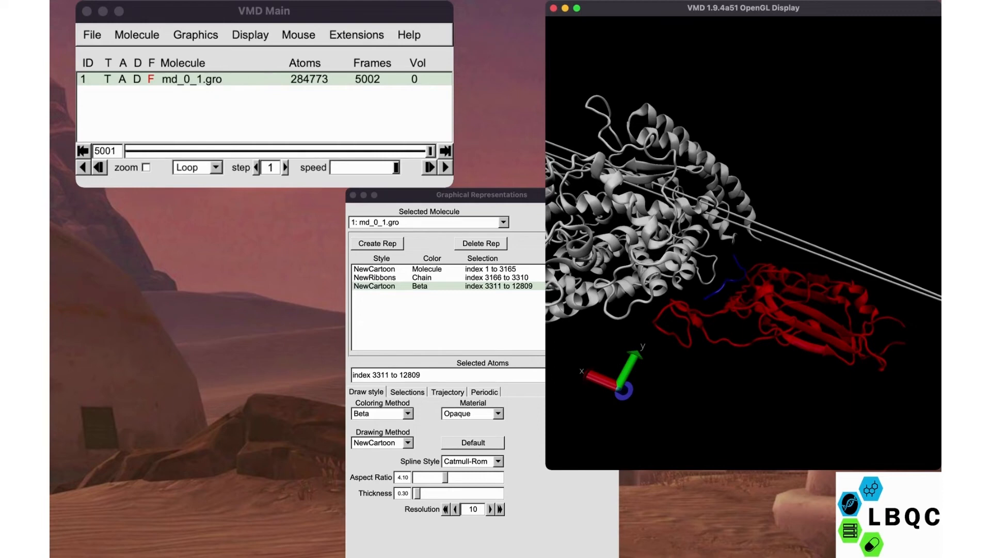
{"action": "left_click_drag", "start_coordinate": [723, 274], "coordinate": [769, 261]}
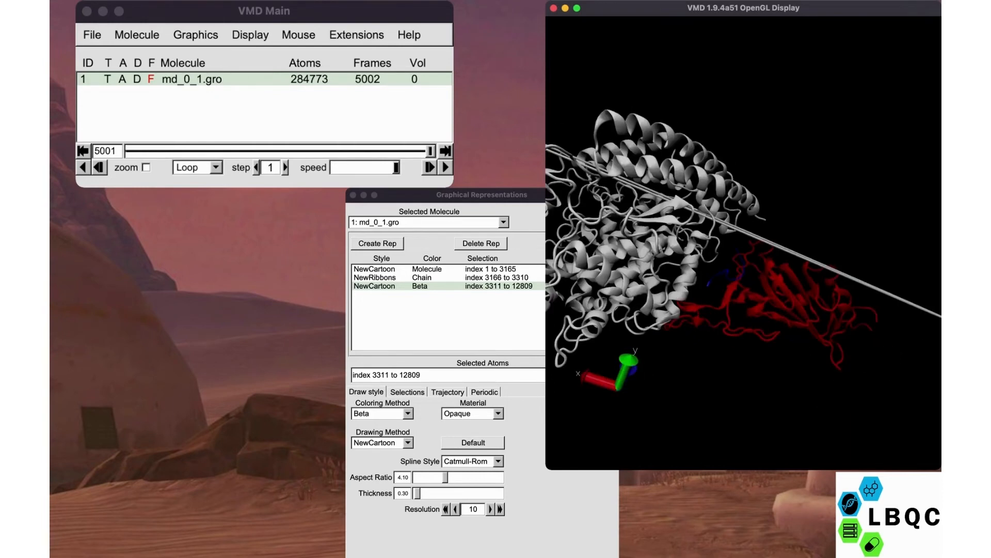
{"action": "mouse_move", "coordinate": [693, 250]}
{"action": "left_mouse_down"}
{"action": "mouse_move", "coordinate": [703, 189]}
{"action": "mouse_move", "coordinate": [685, 233]}
{"action": "left_mouse_up"}
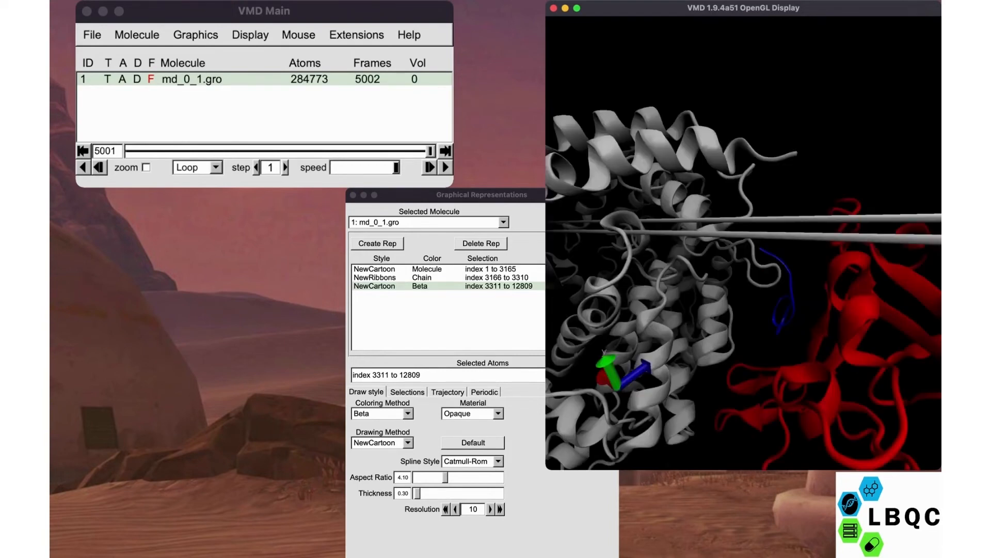
{"action": "left_click_drag", "start_coordinate": [718, 243], "coordinate": [770, 253]}
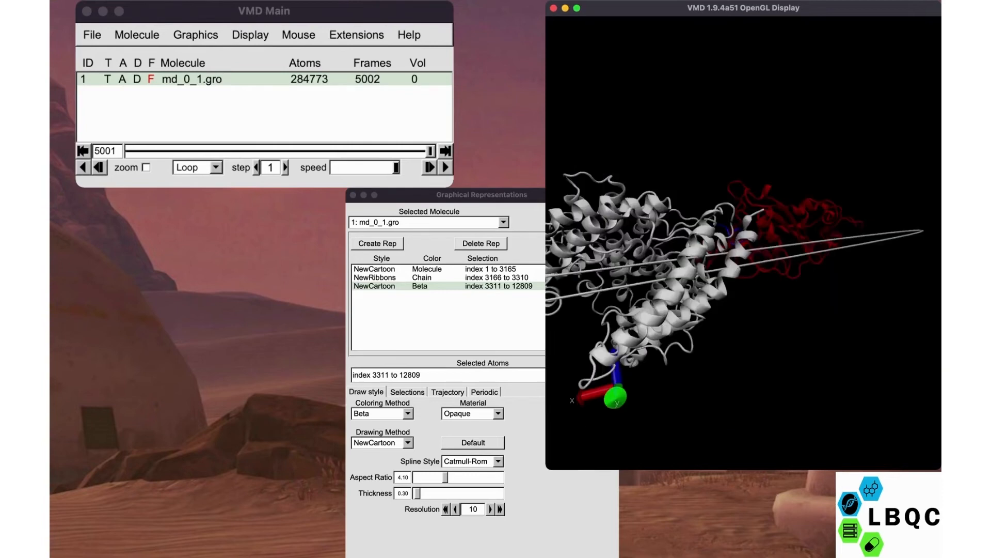
{"action": "left_click_drag", "start_coordinate": [733, 310], "coordinate": [739, 207]}
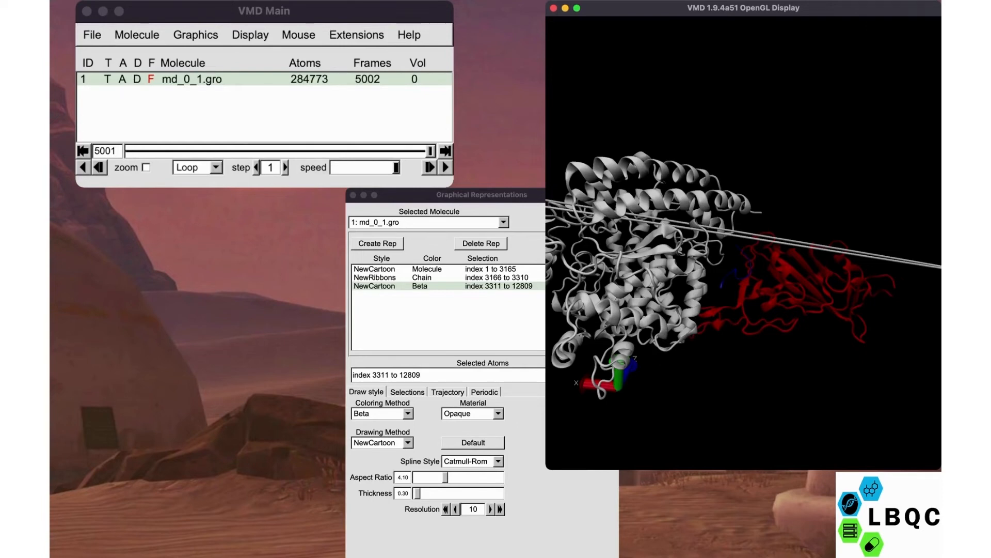
{"action": "left_click_drag", "start_coordinate": [738, 273], "coordinate": [769, 212]}
{"action": "left_click_drag", "start_coordinate": [738, 248], "coordinate": [741, 279]}
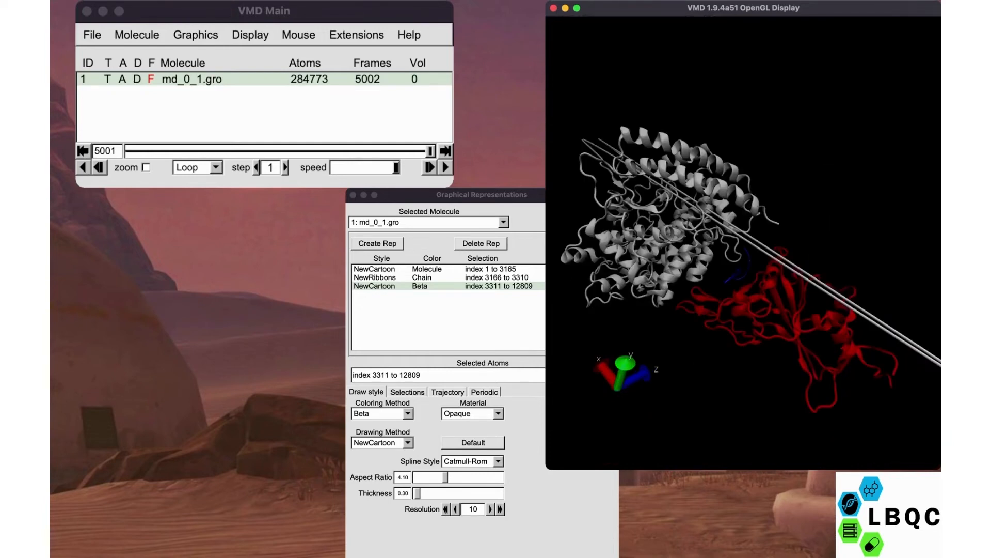
{"action": "scroll", "coordinate": [743, 243], "scroll_direction": "up", "scroll_amount": 1}
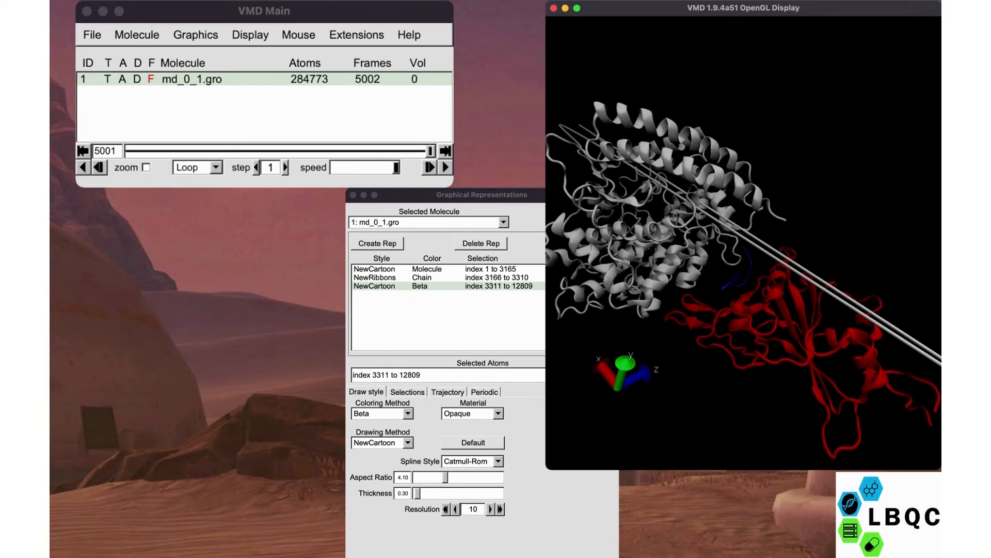
- Close the Graphical Representations window and fit the complex at a smaller size in the display
{"action": "left_click", "coordinate": [353, 196]}
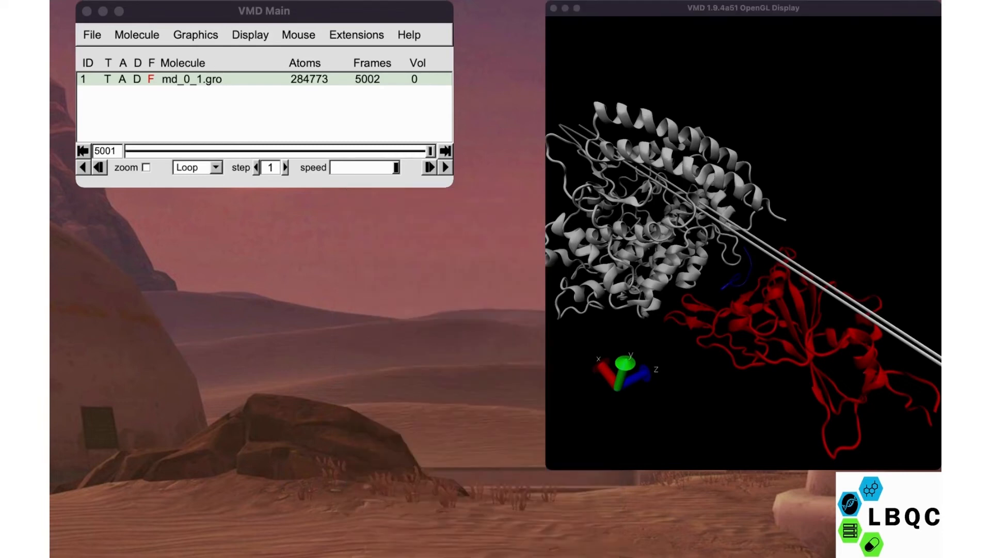
{"action": "left_click", "coordinate": [743, 242]}
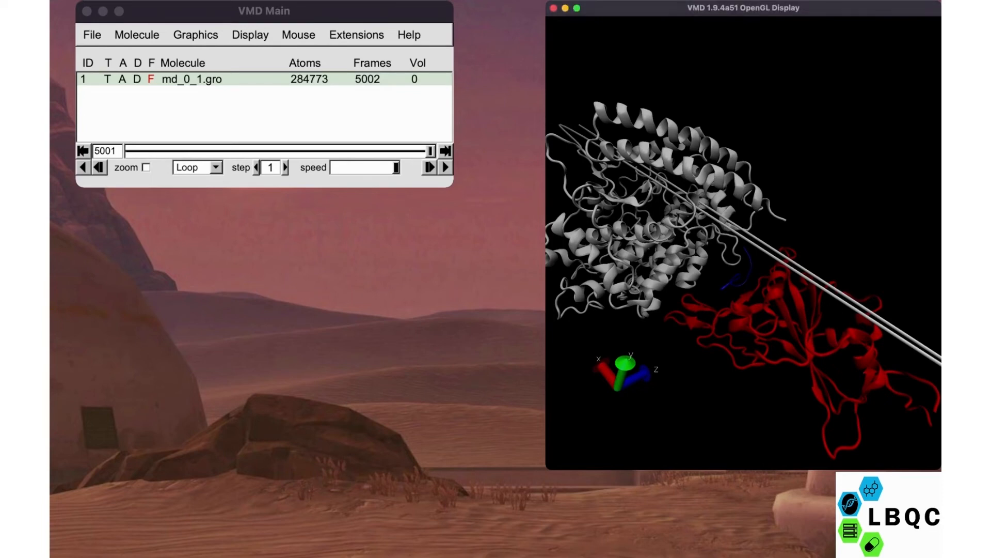
{"action": "scroll", "coordinate": [743, 242], "scroll_direction": "down", "scroll_amount": 3}
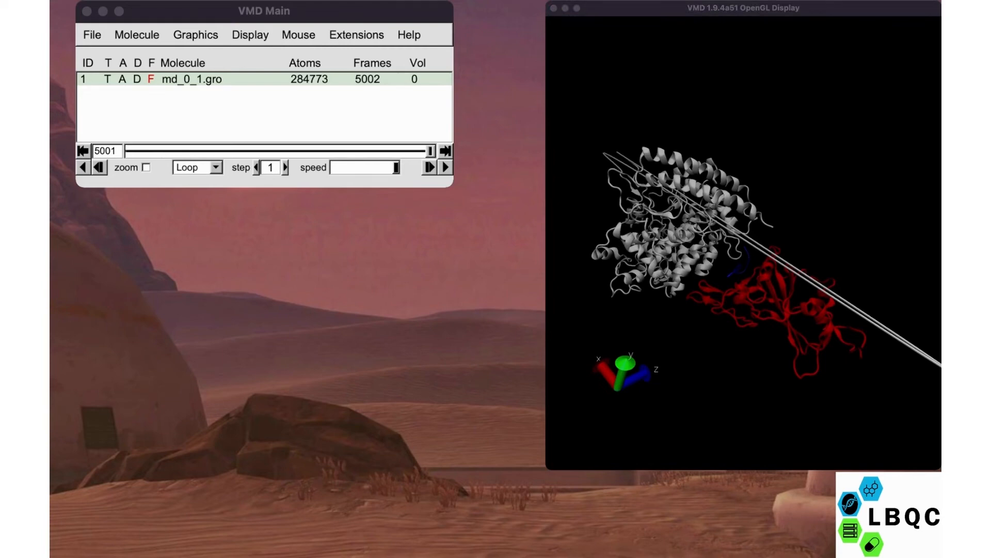
{"action": "left_click", "coordinate": [744, 243]}
- Try changing the trajectory's frame step size and switching the timeline zoom on and off
{"action": "left_click", "coordinate": [116, 151]}
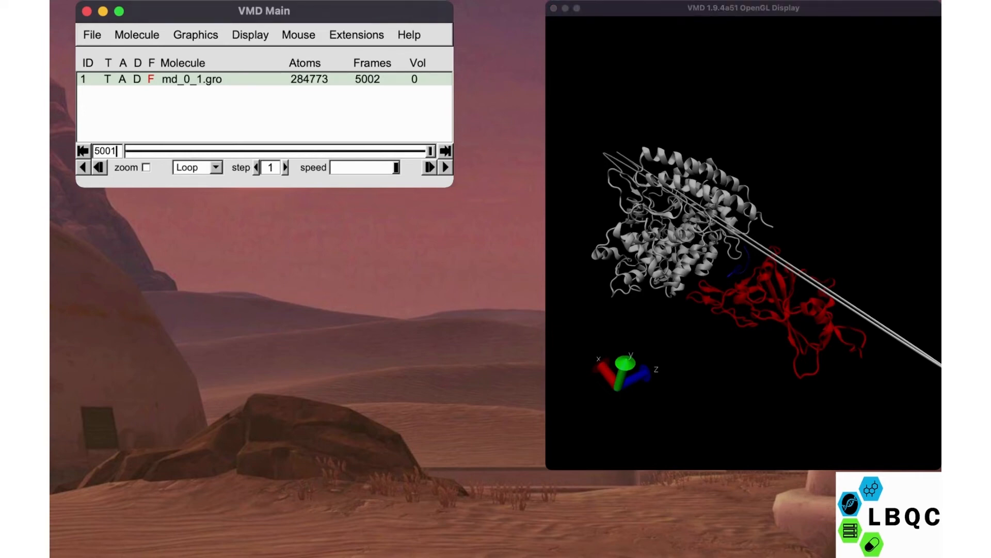
{"action": "mouse_move", "coordinate": [396, 167]}
{"action": "left_mouse_down"}
{"action": "mouse_move", "coordinate": [361, 167]}
{"action": "mouse_move", "coordinate": [396, 167]}
{"action": "left_mouse_up"}
{"action": "left_click", "coordinate": [256, 167]}
{"action": "left_click", "coordinate": [285, 167]}
{"action": "left_click", "coordinate": [285, 167]}
{"action": "left_click", "coordinate": [285, 167]}
{"action": "left_click", "coordinate": [285, 168]}
{"action": "left_click", "coordinate": [256, 168]}
{"action": "left_click", "coordinate": [256, 168]}
{"action": "left_click", "coordinate": [256, 167]}
{"action": "left_click", "coordinate": [256, 167]}
{"action": "left_click", "coordinate": [146, 168]}
{"action": "left_click", "coordinate": [146, 167]}
- Play the trajectory forward at a reduced speed and raise the playback speed close to maximum
{"action": "left_click_drag", "start_coordinate": [396, 167], "coordinate": [351, 167]}
{"action": "left_click", "coordinate": [445, 167]}
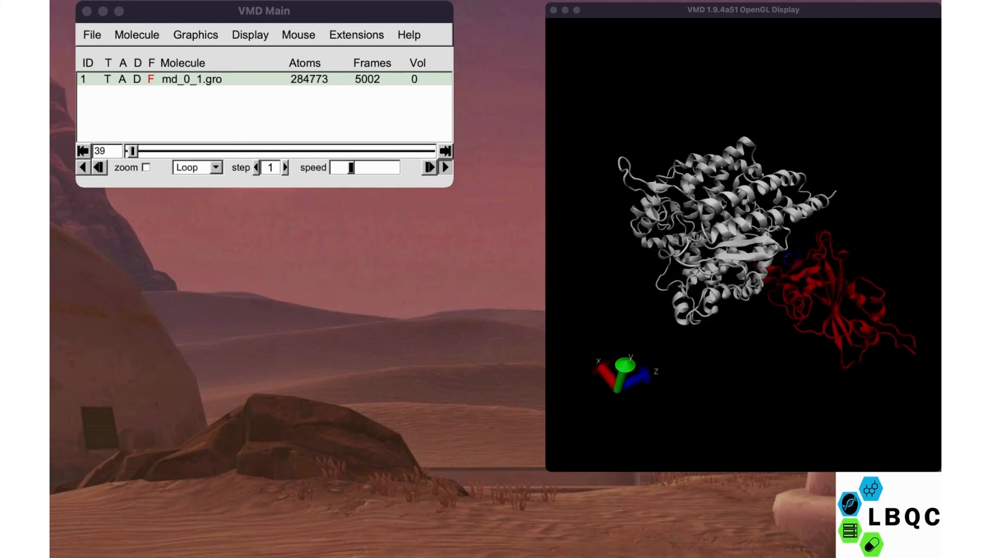
{"action": "left_click", "coordinate": [106, 151]}
{"action": "left_click_drag", "start_coordinate": [351, 168], "coordinate": [393, 167]}
- Examine the movement of the chains and peptide along the trajectory from different angles and distances
{"action": "mouse_move", "coordinate": [744, 242]}
{"action": "left_mouse_down"}
{"action": "mouse_move", "coordinate": [717, 274]}
{"action": "mouse_move", "coordinate": [729, 207]}
{"action": "mouse_move", "coordinate": [743, 230]}
{"action": "left_mouse_up"}
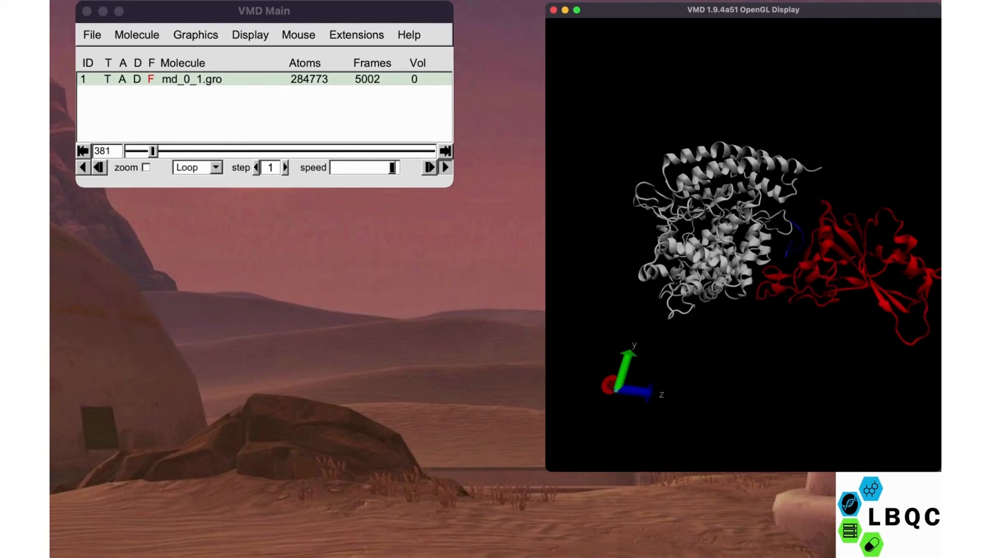
{"action": "left_click_drag", "start_coordinate": [743, 230], "coordinate": [694, 269]}
{"action": "mouse_move", "coordinate": [738, 238]}
{"action": "left_mouse_down"}
{"action": "mouse_move", "coordinate": [748, 273]}
{"action": "mouse_move", "coordinate": [746, 227]}
{"action": "left_mouse_up"}
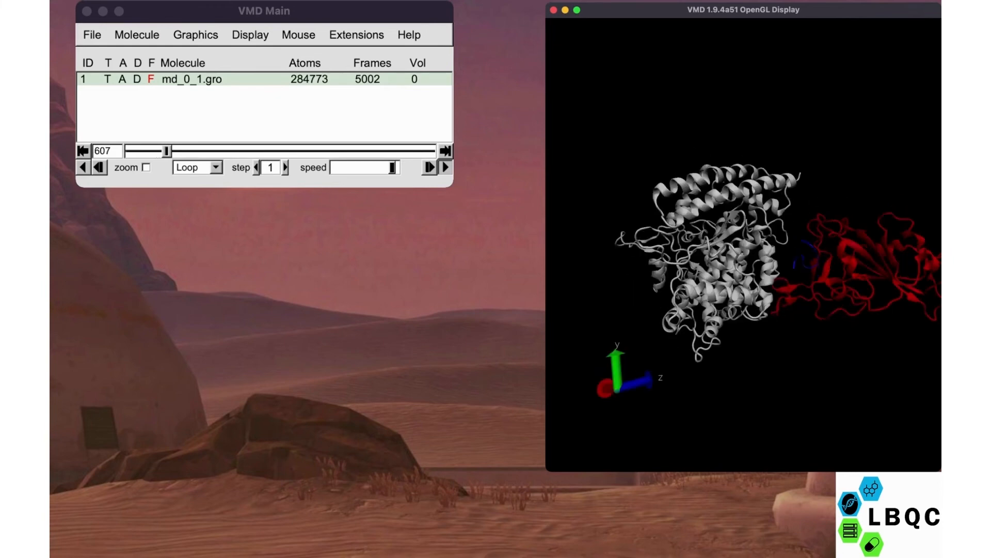
{"action": "scroll", "coordinate": [744, 243], "scroll_direction": "up", "scroll_amount": 5}
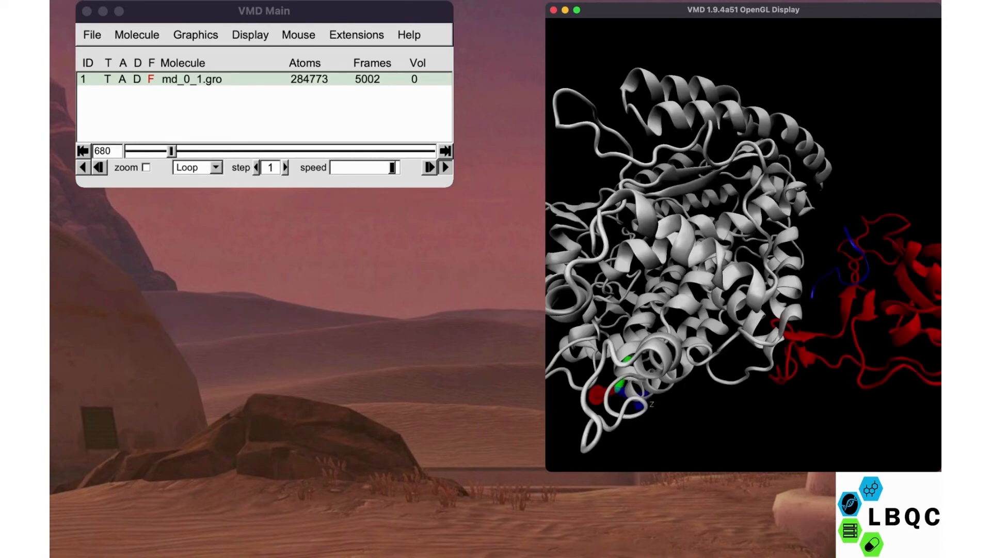
{"action": "mouse_move", "coordinate": [733, 233]}
{"action": "left_mouse_down"}
{"action": "mouse_move", "coordinate": [759, 268]}
{"action": "mouse_move", "coordinate": [738, 238]}
{"action": "left_mouse_up"}
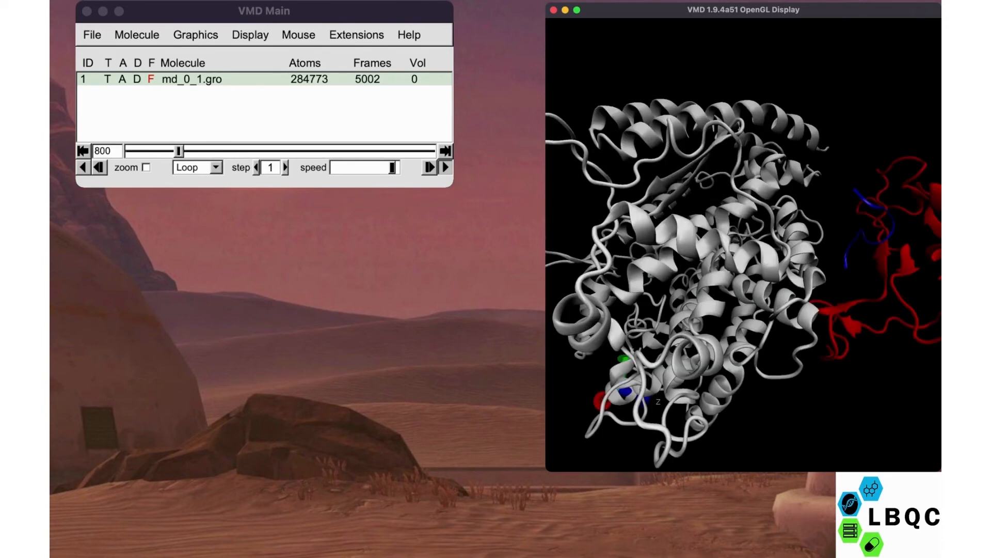
{"action": "scroll", "coordinate": [744, 242], "scroll_direction": "down", "scroll_amount": 5}
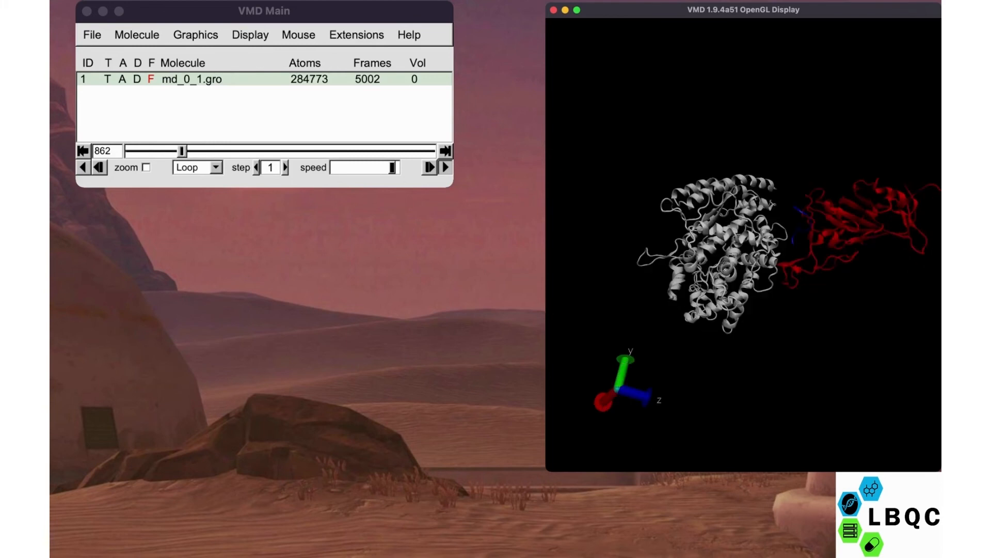
{"action": "scroll", "coordinate": [744, 243], "scroll_direction": "up", "scroll_amount": 2}
{"action": "left_click", "coordinate": [111, 151]}
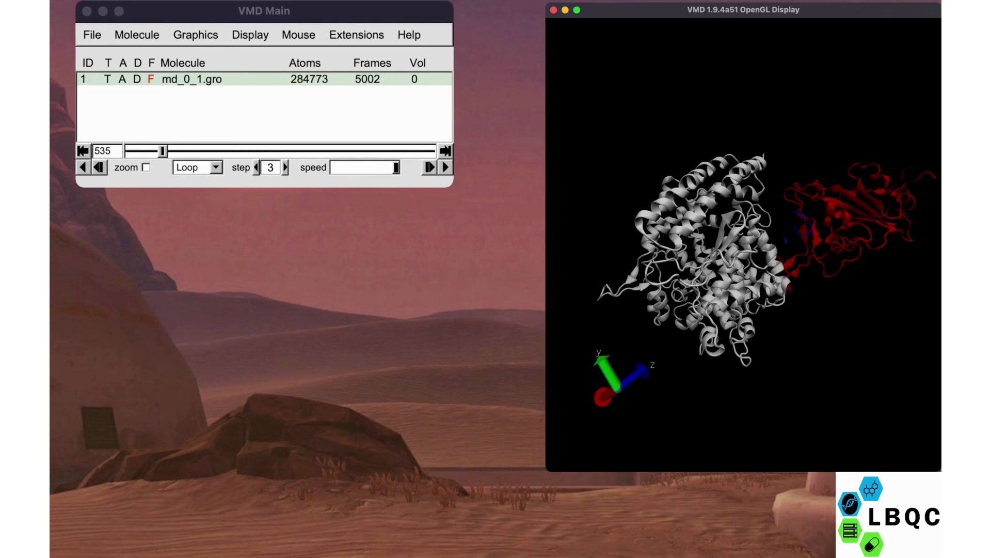
{"action": "left_click_drag", "start_coordinate": [722, 233], "coordinate": [723, 278]}
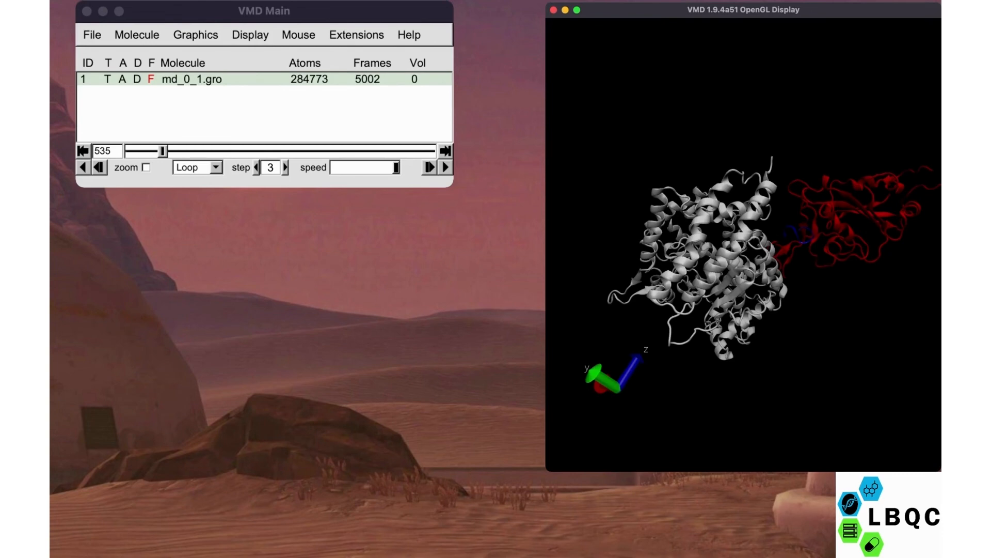